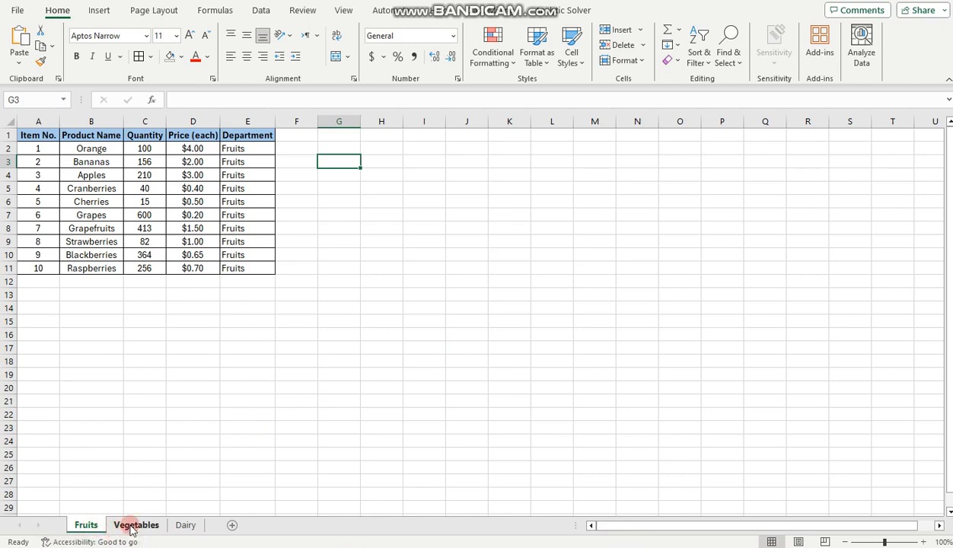
Review the Vegetables and Dairy sheets, examining the item number, product name, quantity, price and department columns of the Dairy table
left_click(122, 526)
left_click(185, 527)
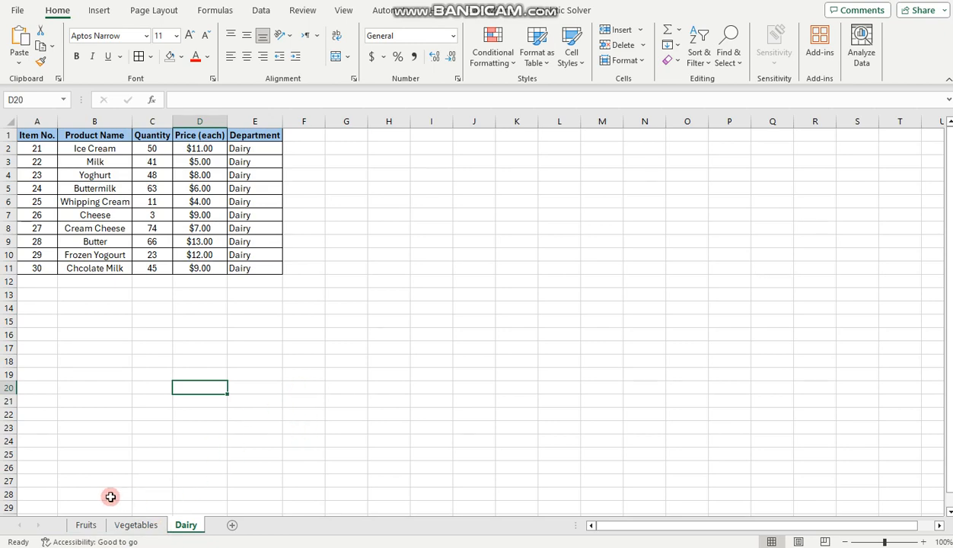
left_click(35, 162)
left_click(92, 186)
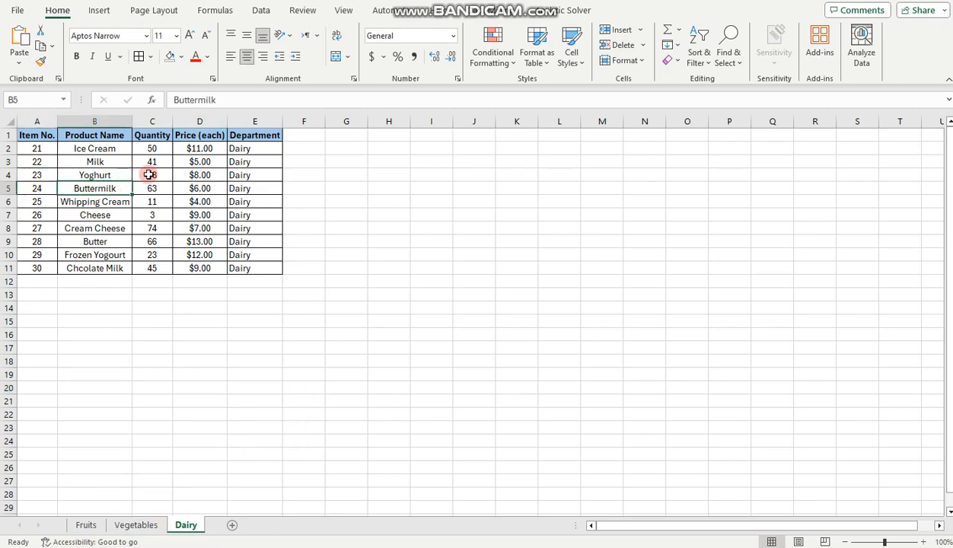
left_click(139, 176)
left_click(89, 174)
left_click(143, 175)
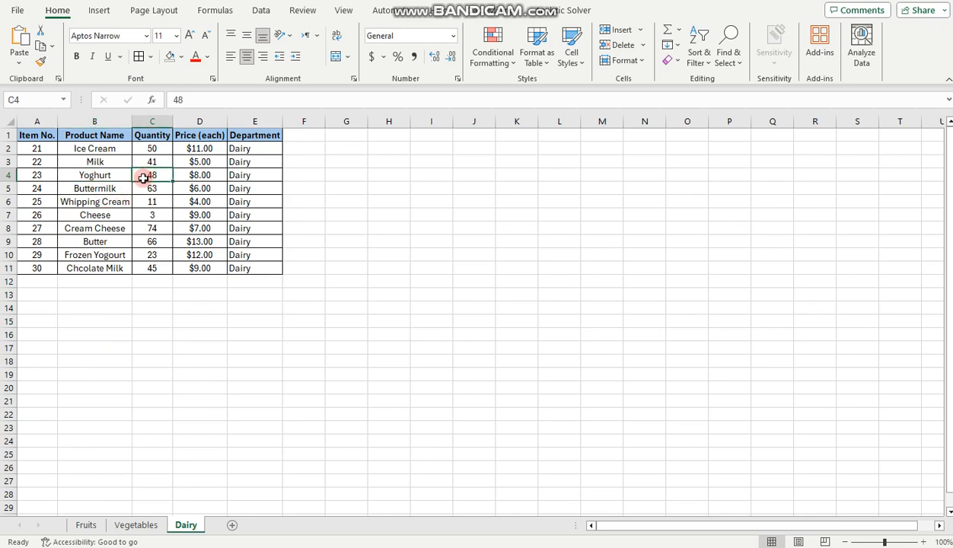
left_click(204, 188)
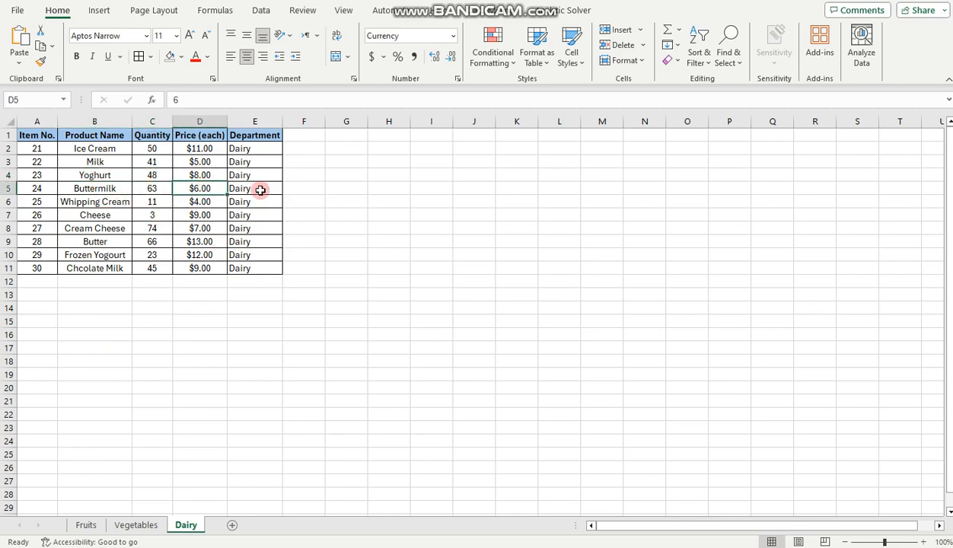
left_click(241, 178)
left_click(254, 192)
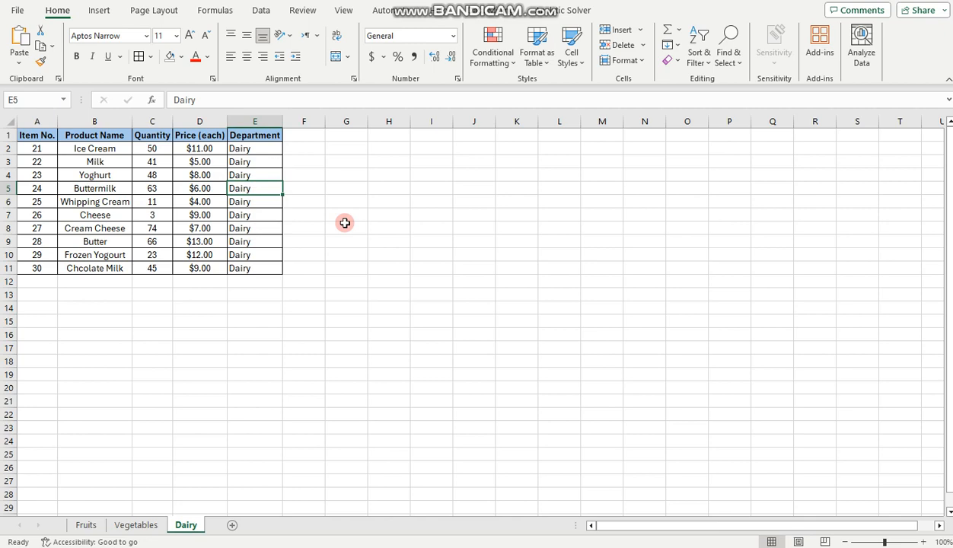
left_click(192, 188)
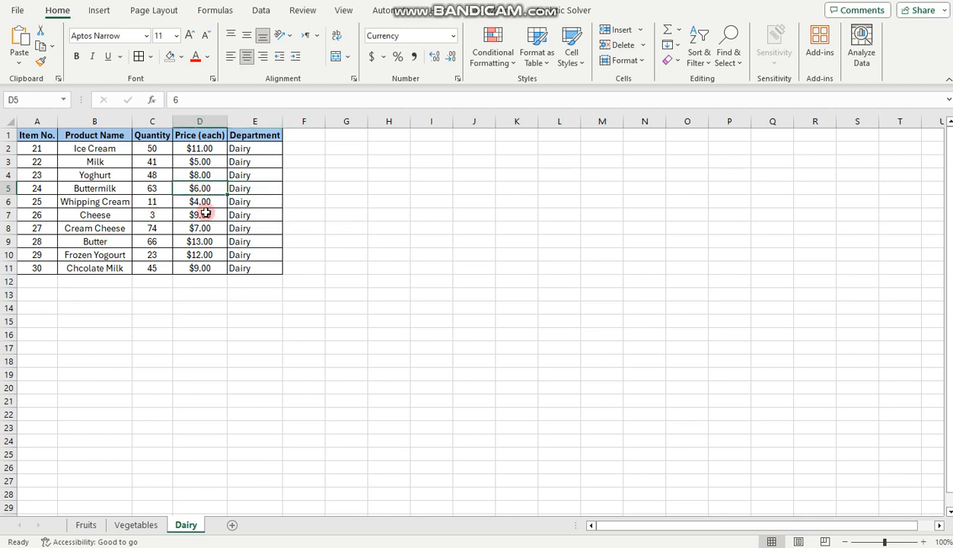
left_click(276, 203)
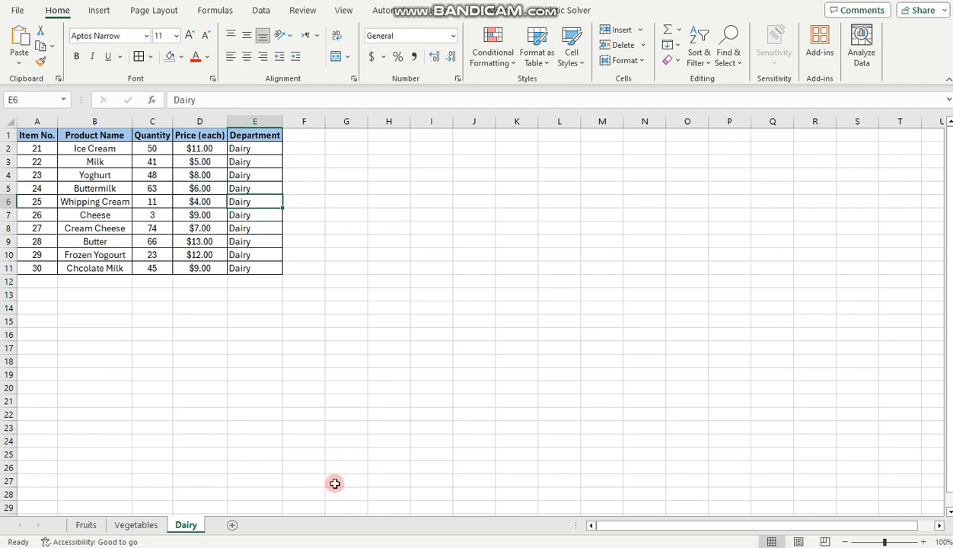
Add a new worksheet after the Dairy sheet and name it Search Index
left_click(234, 525)
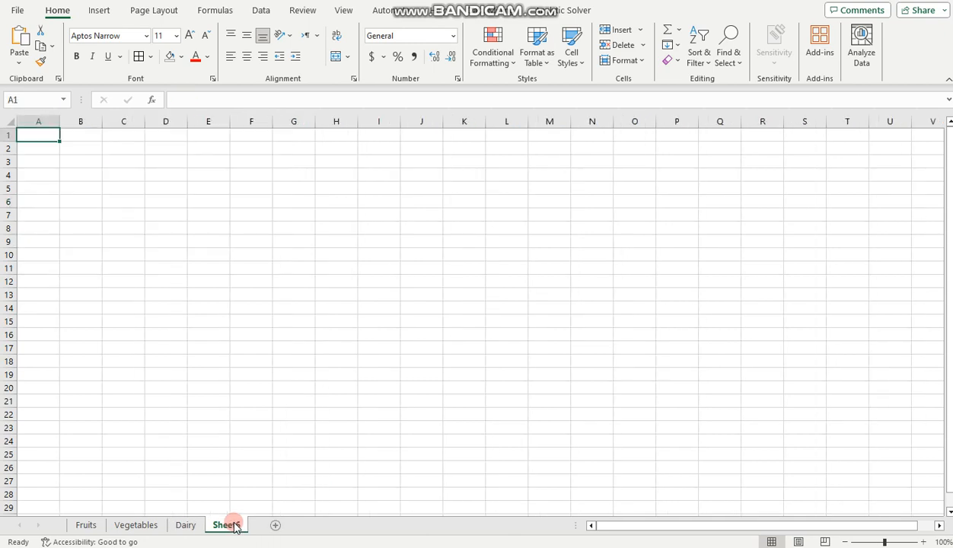
double_click(228, 526)
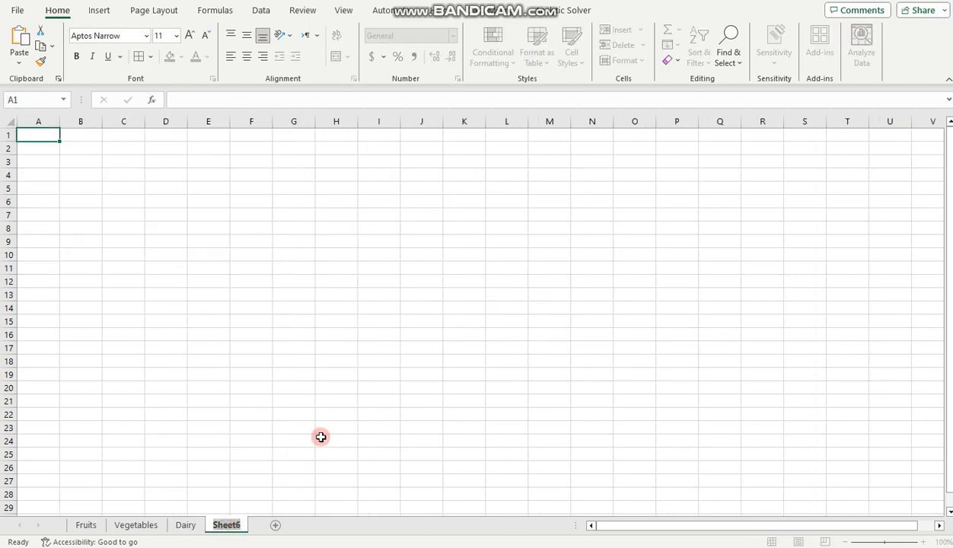
type("Sear")
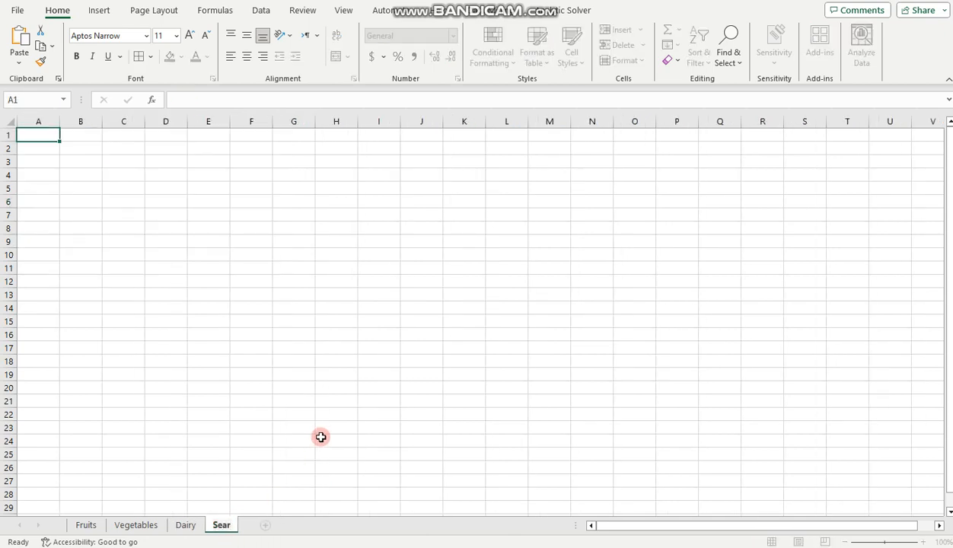
type("ch Index")
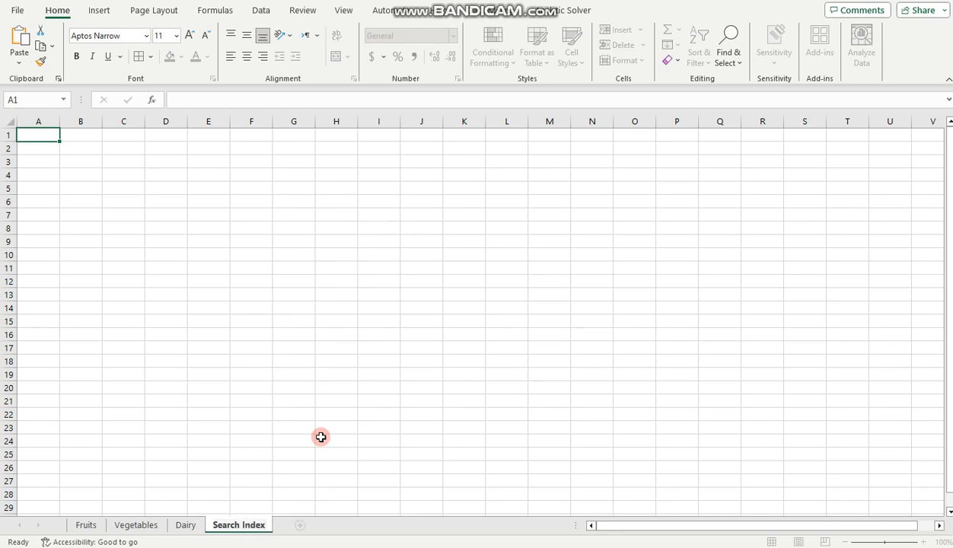
left_click(86, 259)
Enter the instruction "PLEASE INPUT ITEM NO. ONLY" in cell A1 of the Search Index sheet
left_click(46, 135)
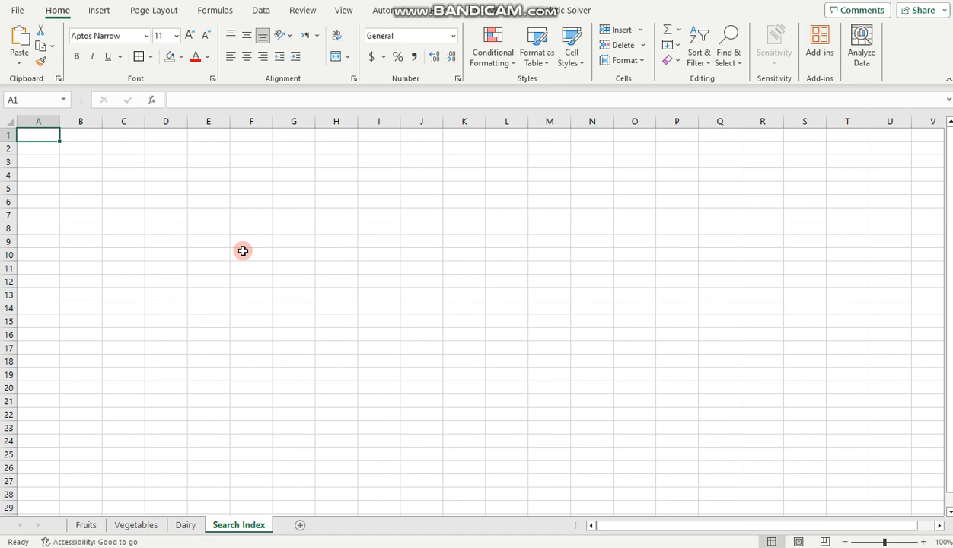
type("PLEASE")
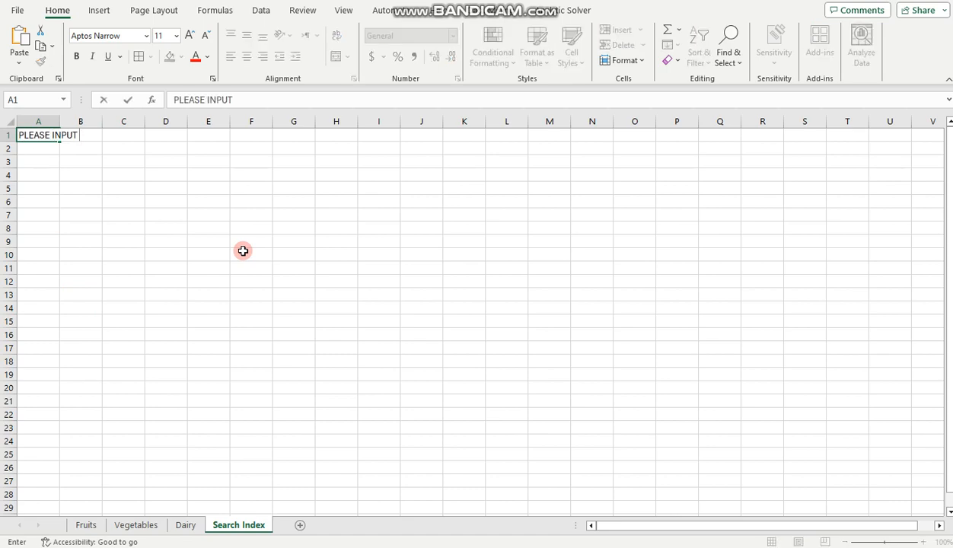
type("INPUT ITEM NO. ONLY")
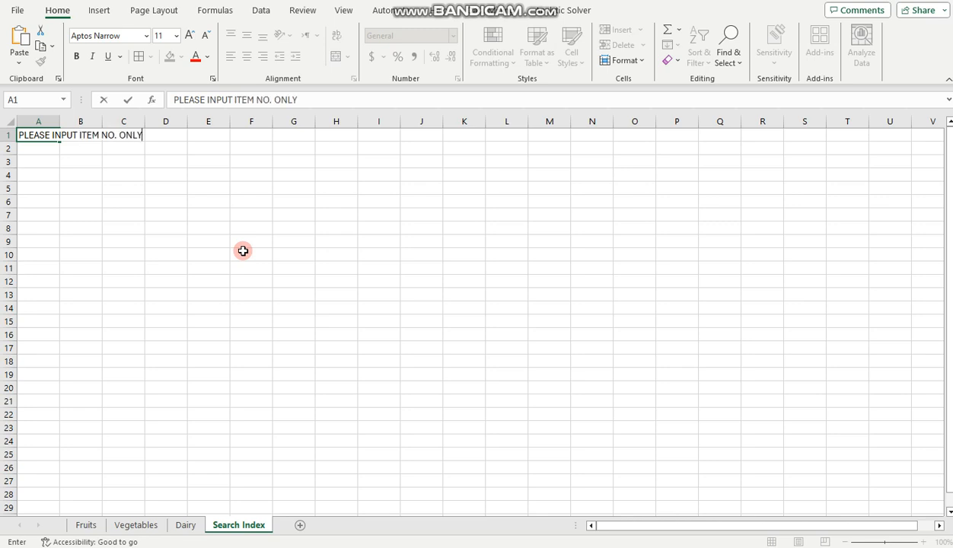
left_click(197, 200)
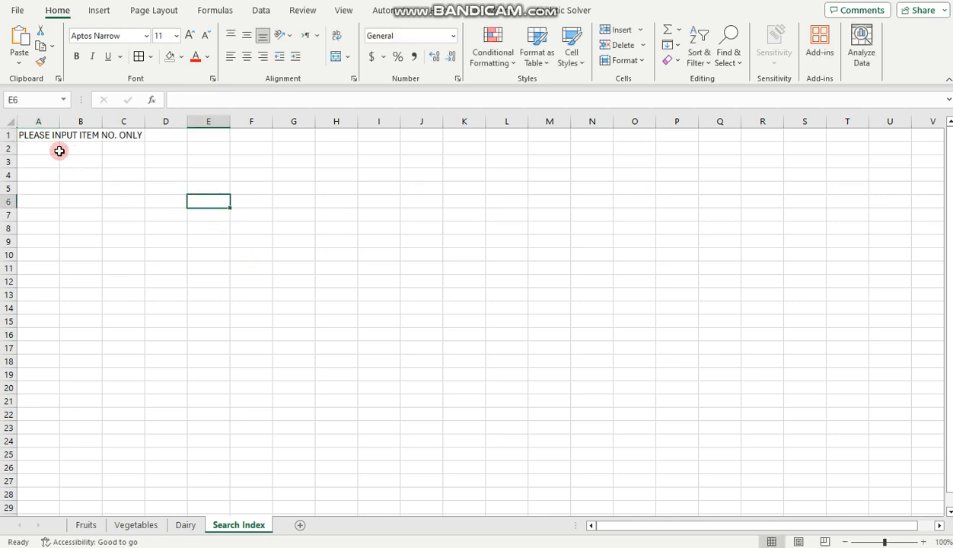
Merge cells A1 to C1 into one cell for the instruction text, without centering it
left_click(35, 135)
left_click_drag(35, 135, 130, 136)
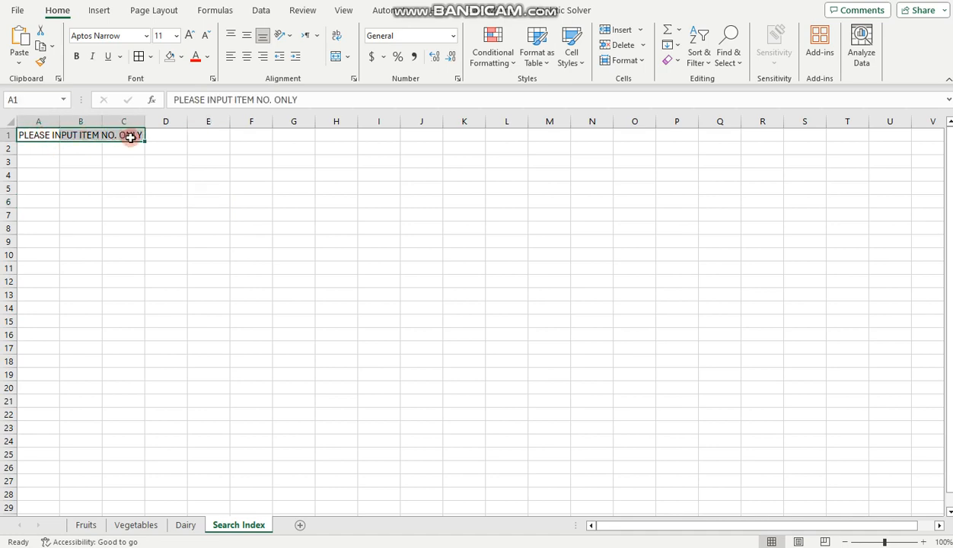
left_click(346, 57)
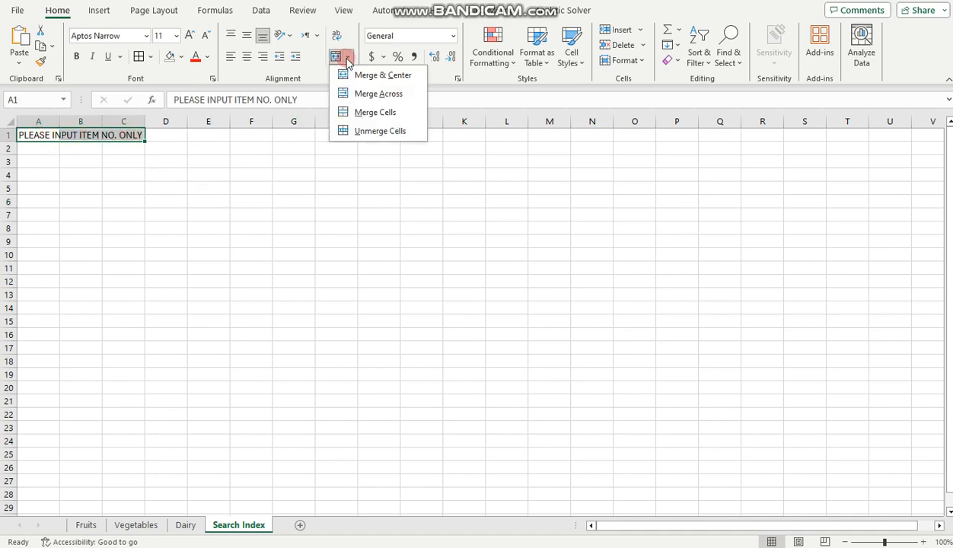
left_click(378, 114)
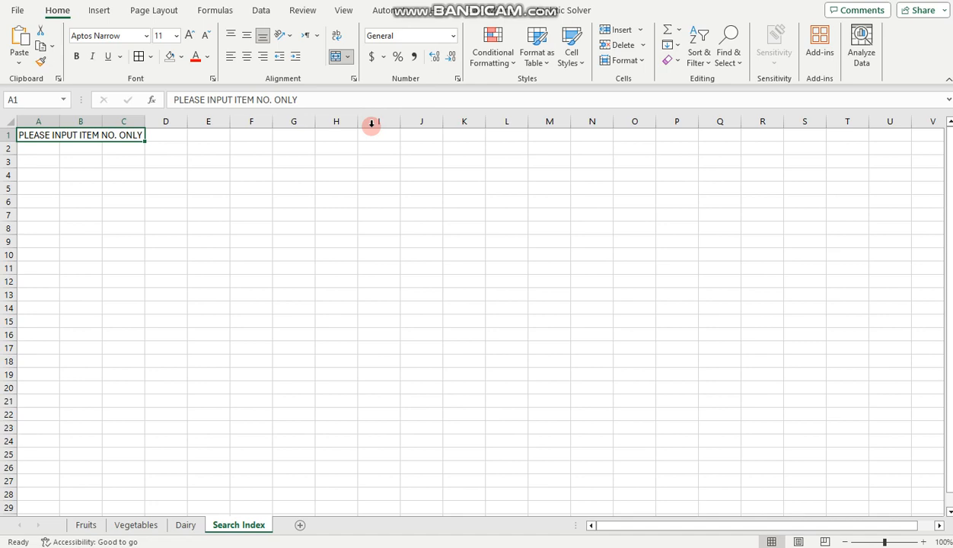
Make the merged instruction text in A1 bold and give the cell a red fill
left_click(77, 57)
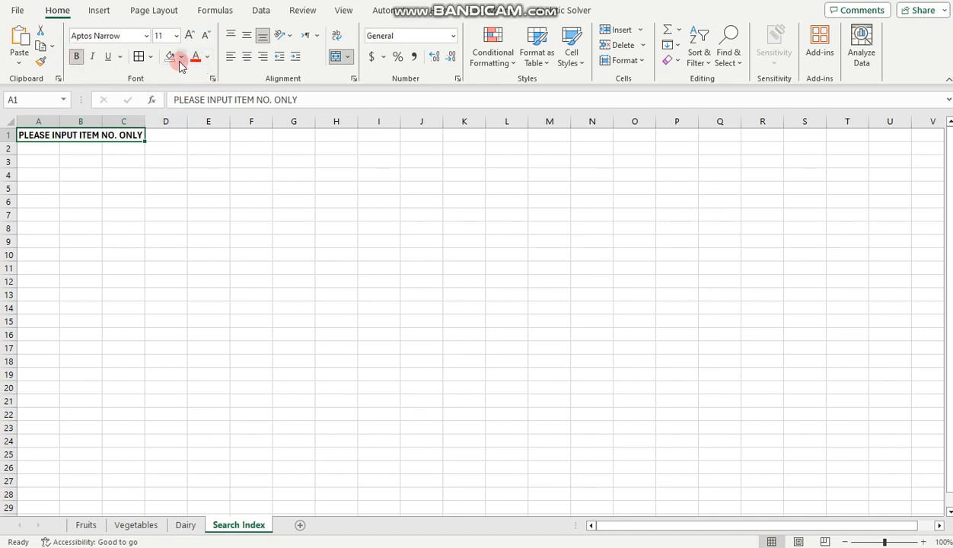
left_click(181, 57)
left_click(180, 181)
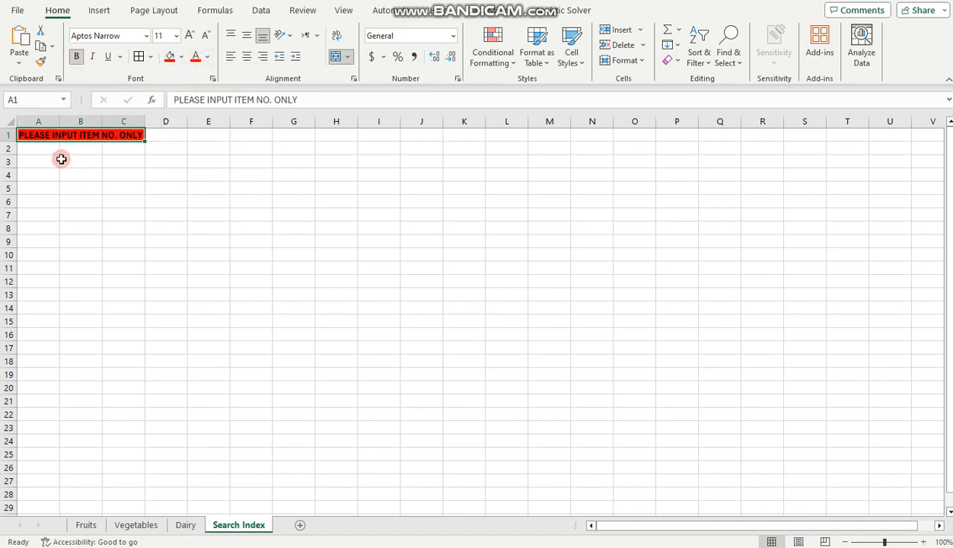
Enter the row labels "Item No." in A3 and "Product Name" in A4
left_click(48, 161)
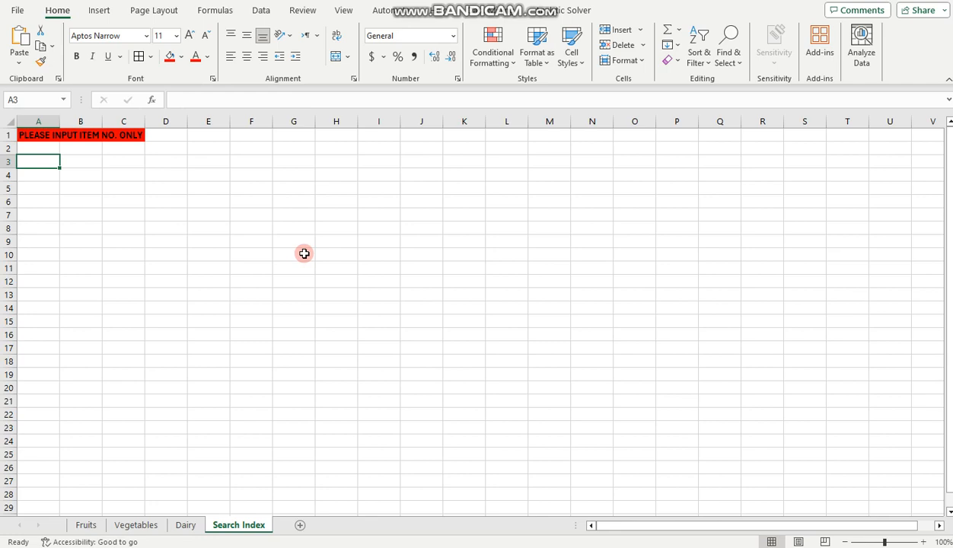
type("iTEM")
key("BackSpace")
key("BackSpace")
key("BackSpace")
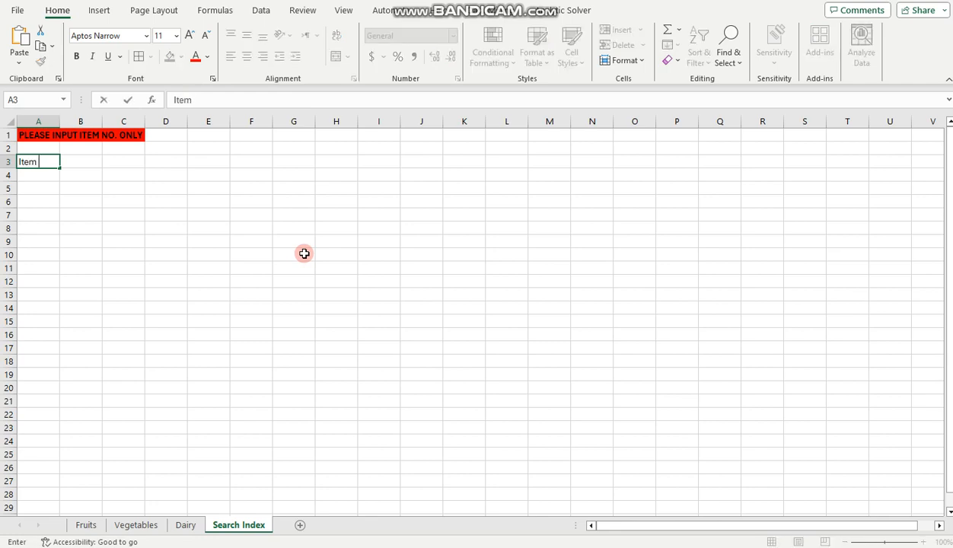
key("Return")
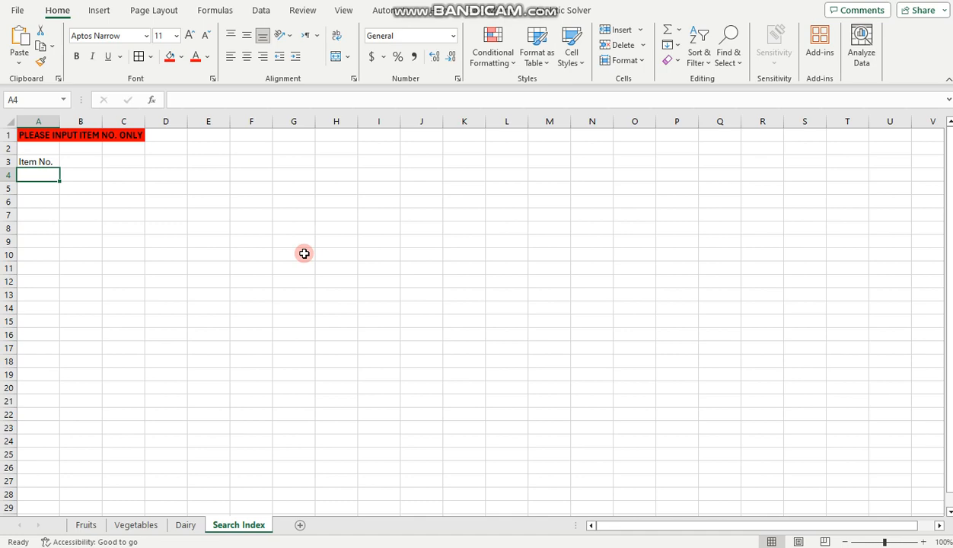
type("Produ")
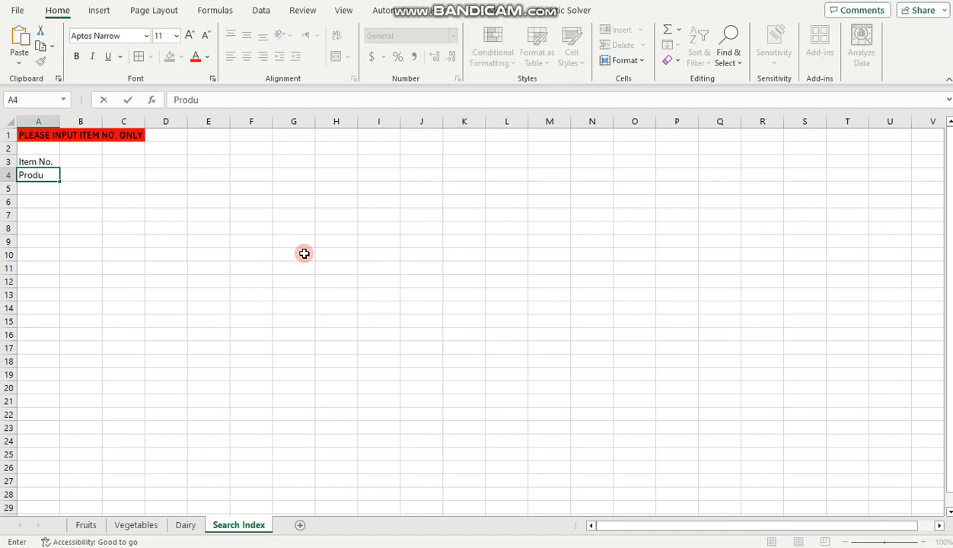
type("ct Name")
key("Return")
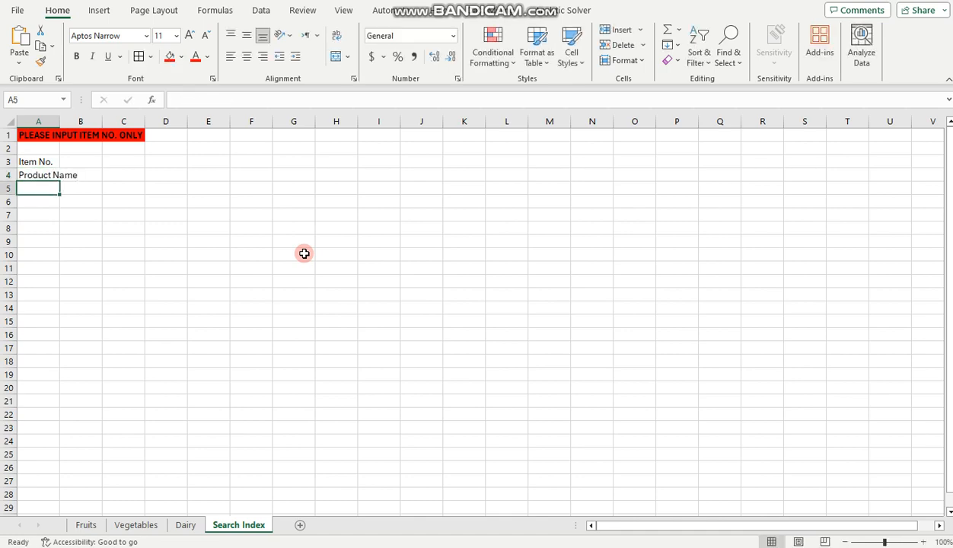
Using the Dairy sheet's headings as reference, enter "Quantity", "Price (each)" and "Department" in cells A5 to A7 of Search Index
left_click(186, 525)
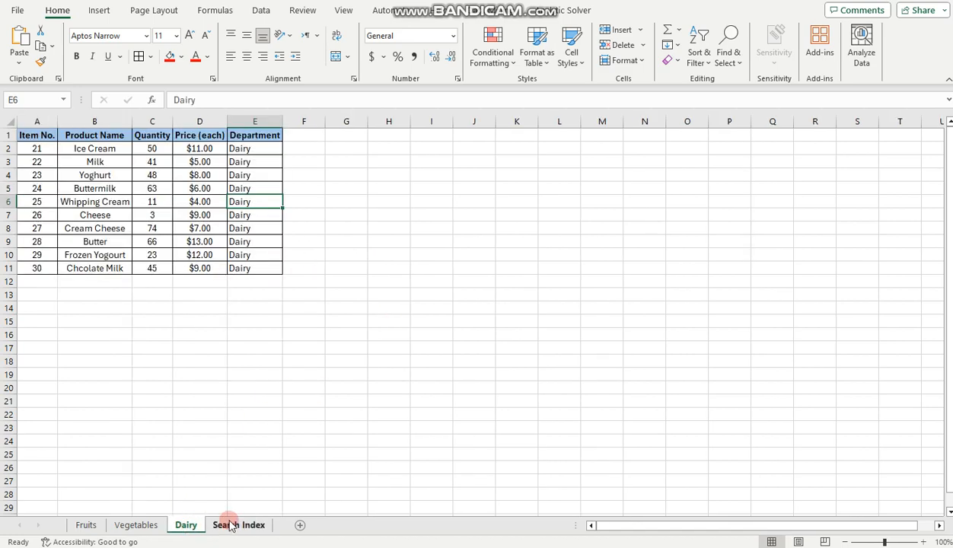
left_click(241, 526)
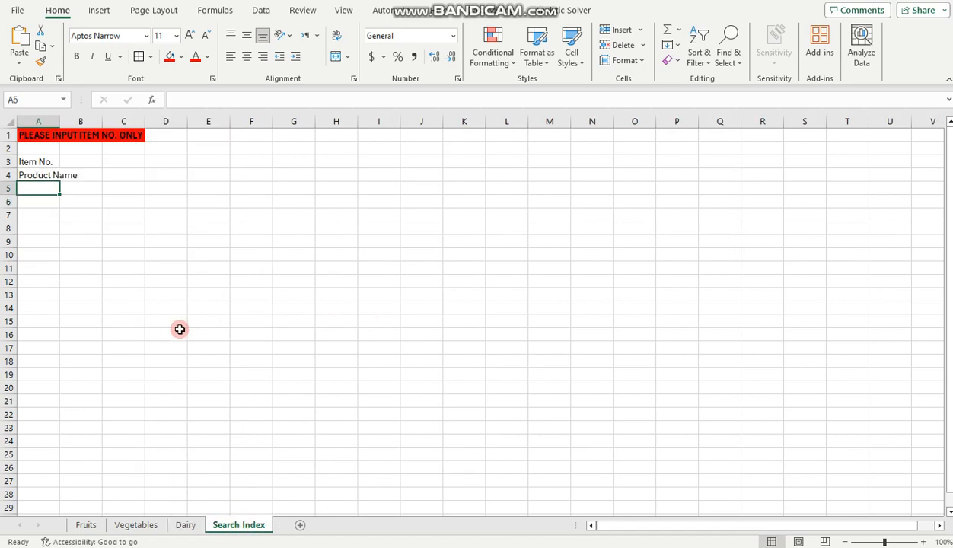
type("Quantity")
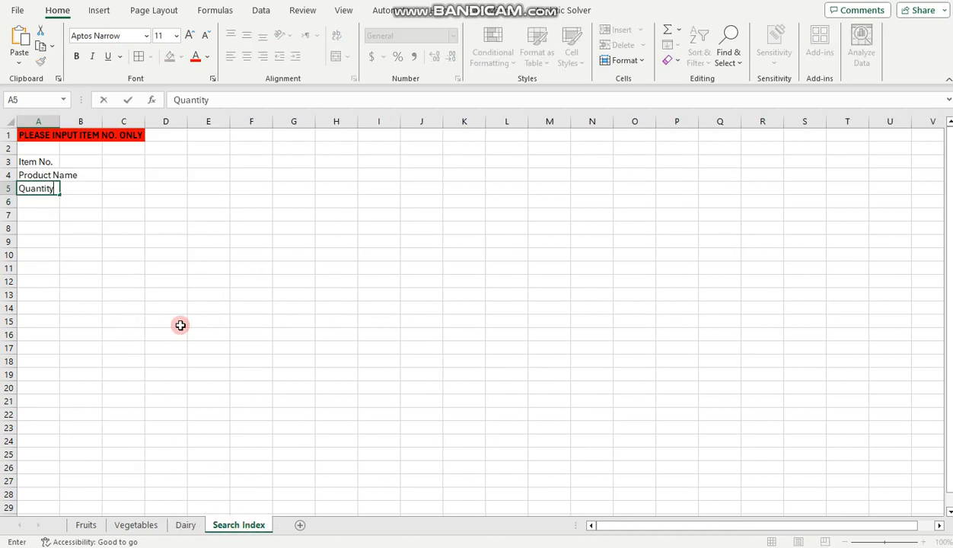
key("Return")
type("Price")
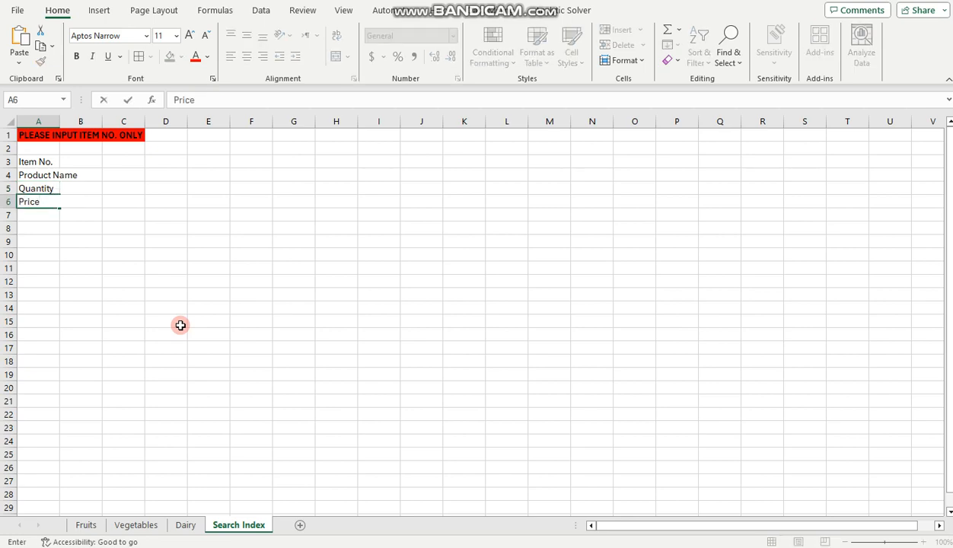
type(" (each)")
key("Return")
type("Department")
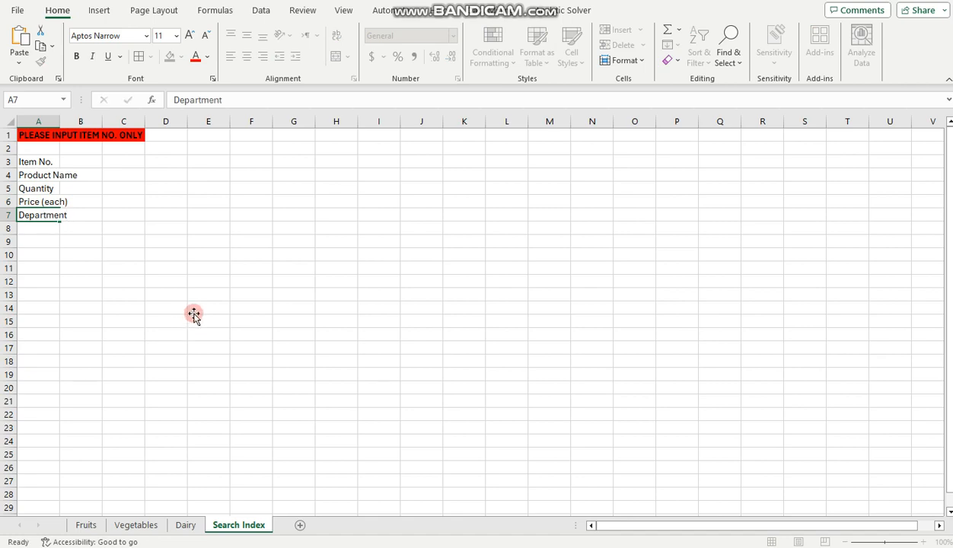
left_click(193, 314)
Fit column A's width to its labels and apply all borders to the range A3:B7
double_click(59, 122)
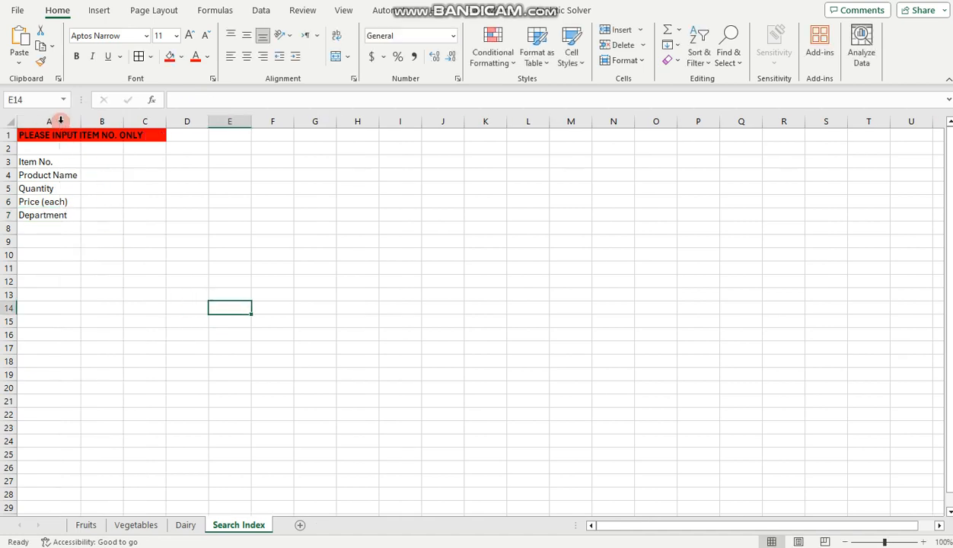
left_click(97, 160)
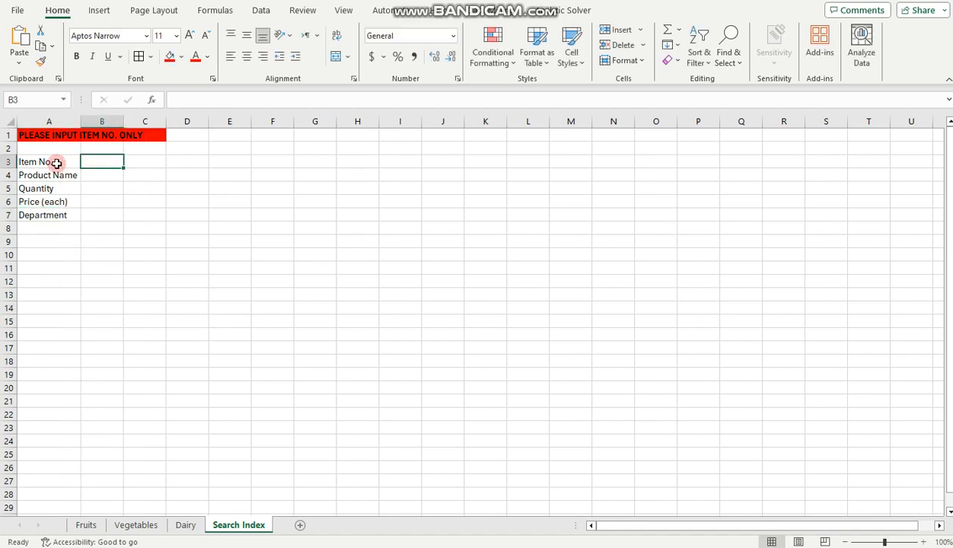
left_click_drag(53, 162, 94, 220)
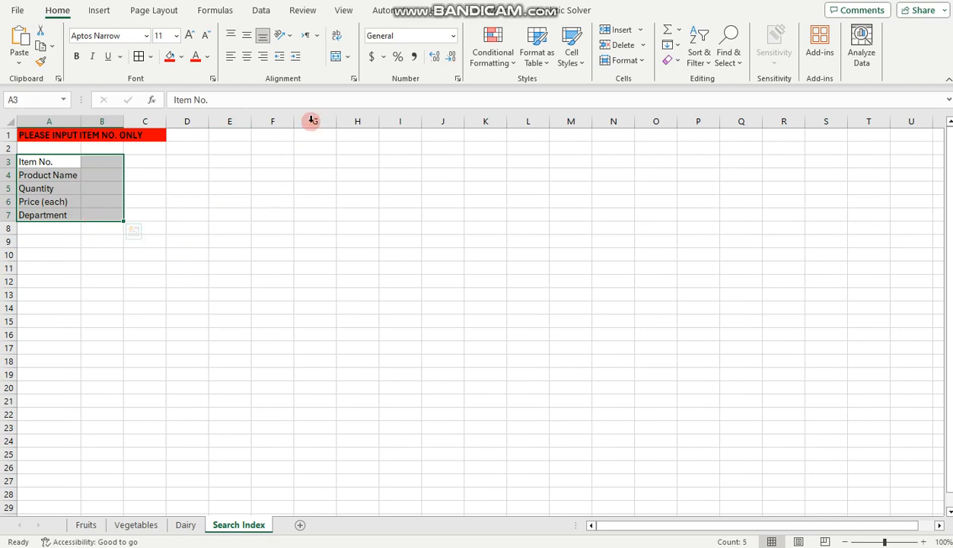
left_click(138, 56)
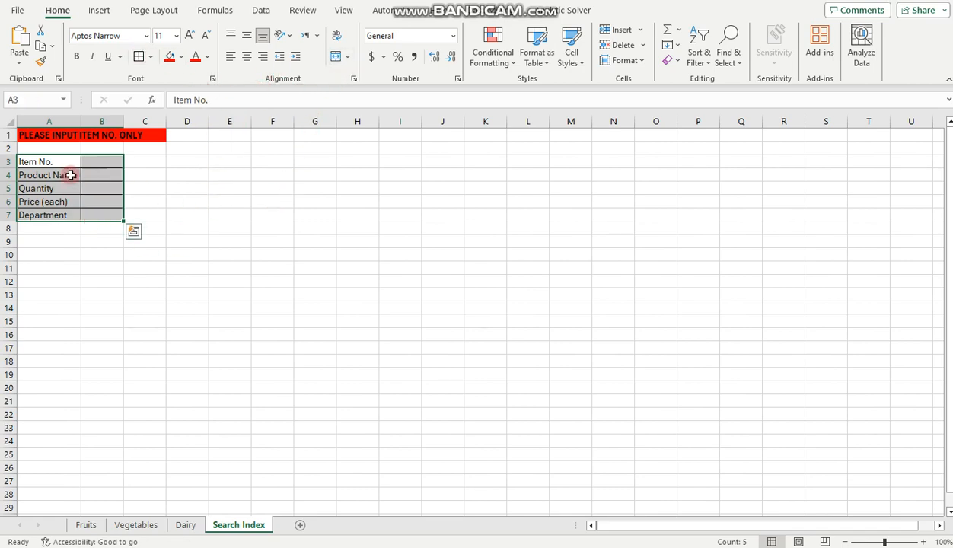
Make the row labels in A3:A7 bold and give those cells a yellow fill
left_click(35, 161)
left_click_drag(36, 161, 38, 214)
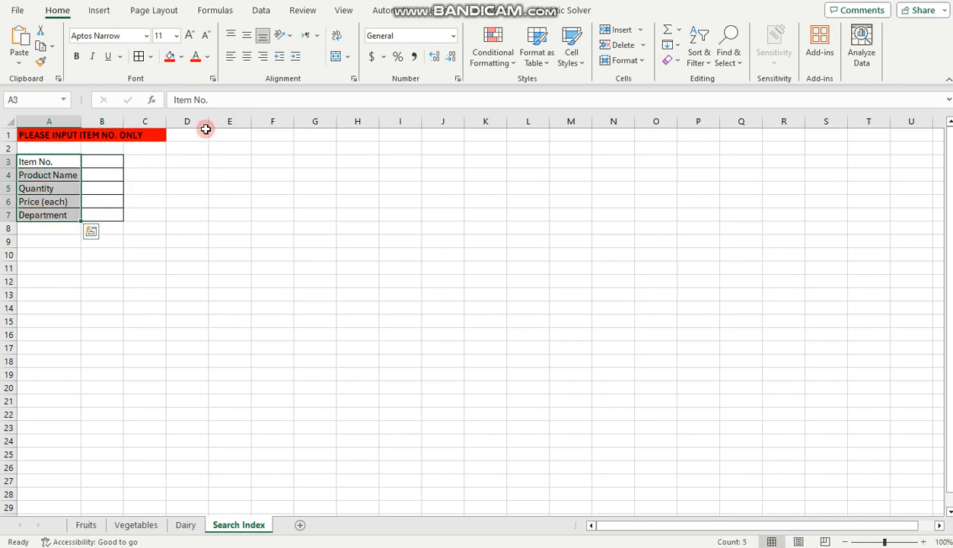
left_click(77, 56)
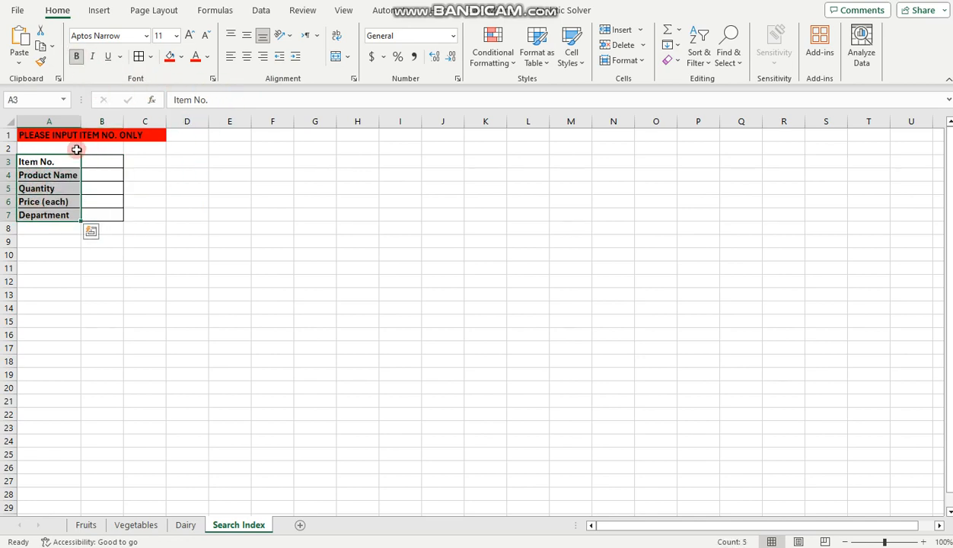
left_click(57, 161)
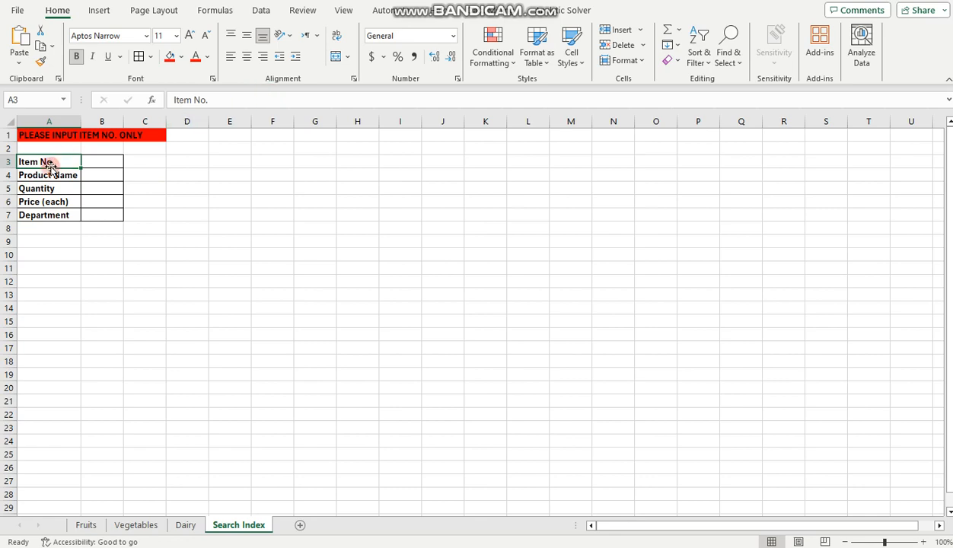
left_click(96, 162)
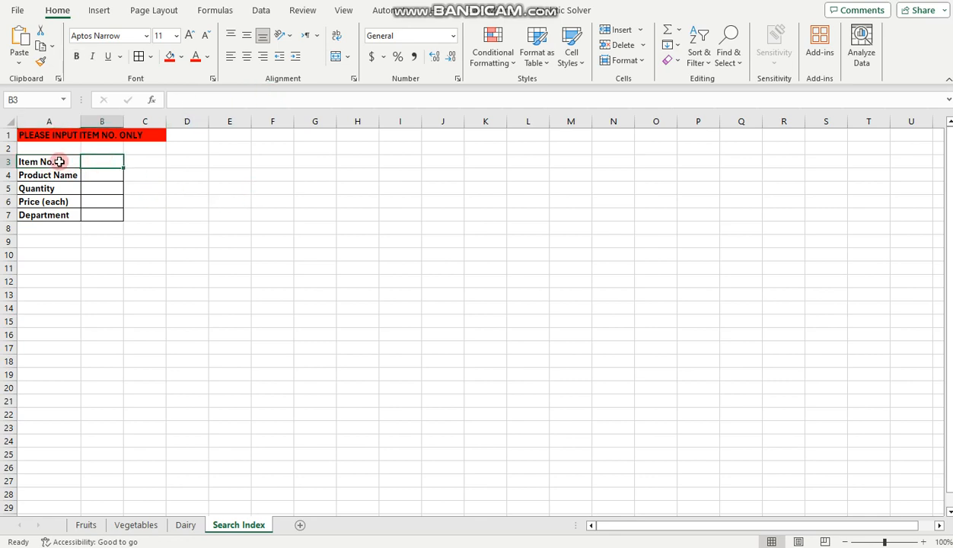
left_click_drag(57, 161, 57, 214)
left_click(180, 60)
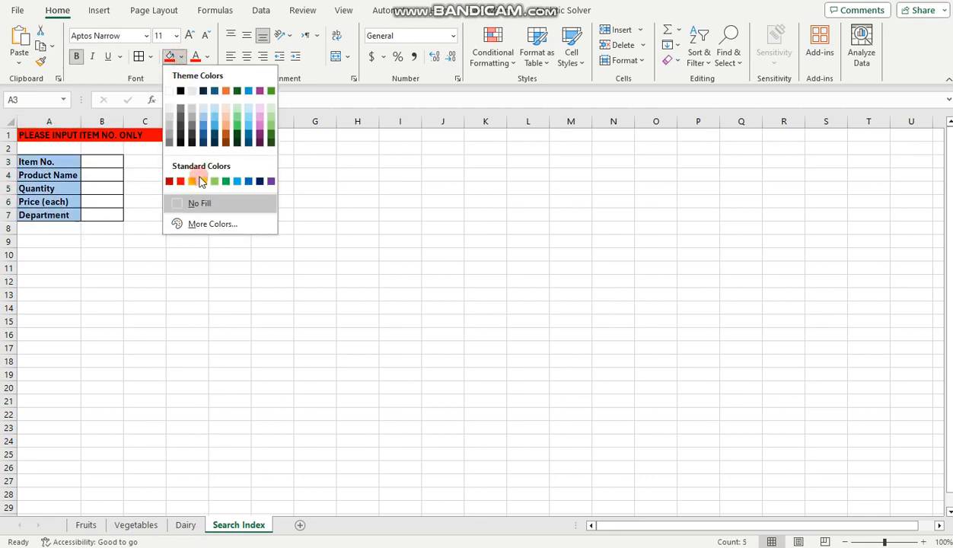
left_click(198, 180)
left_click(228, 212)
Widen column B of the Search Index sheet to make room for the lookup results
left_click(111, 163)
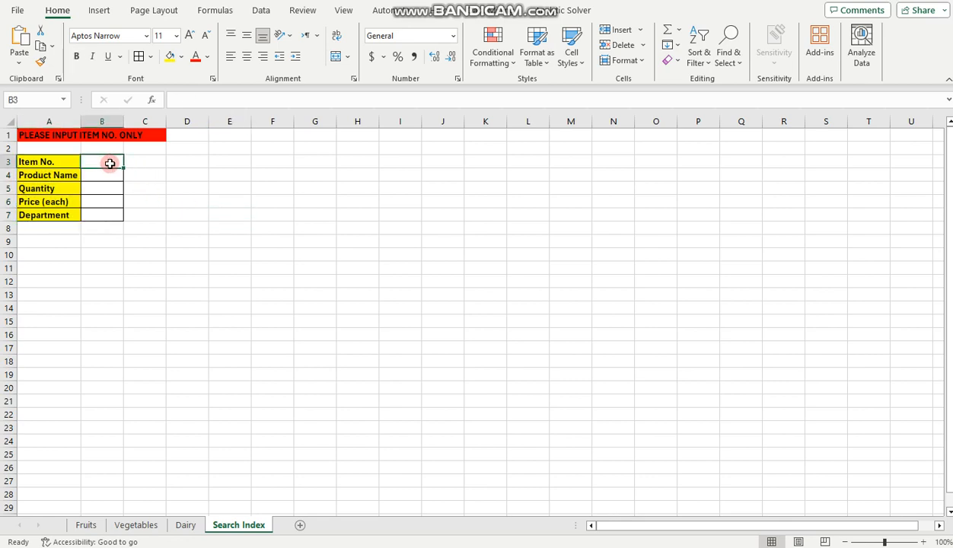
left_click_drag(124, 122, 149, 121)
key("Return")
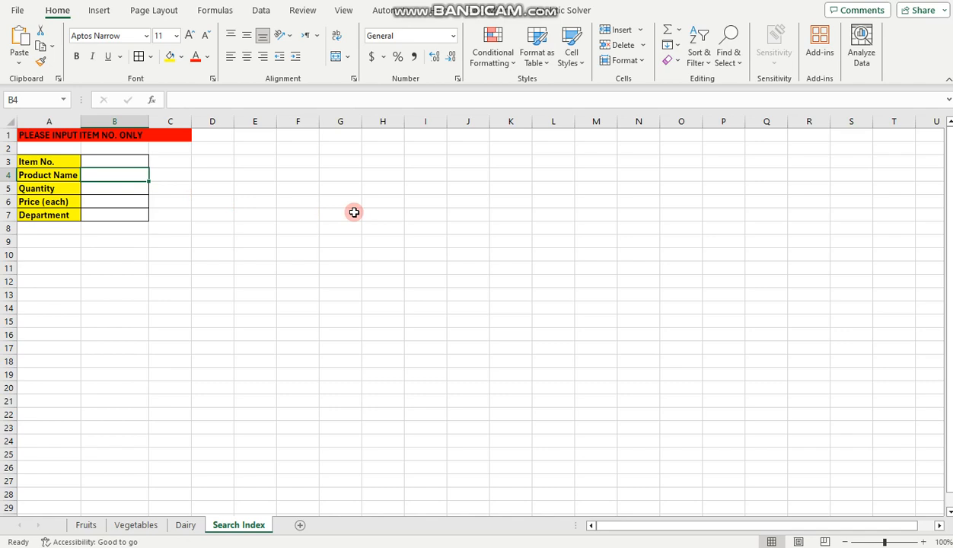
Start a formula in B4 with IFERROR around a VLOOKUP that uses cell B3 as its lookup value
left_click(96, 162)
left_click(100, 177)
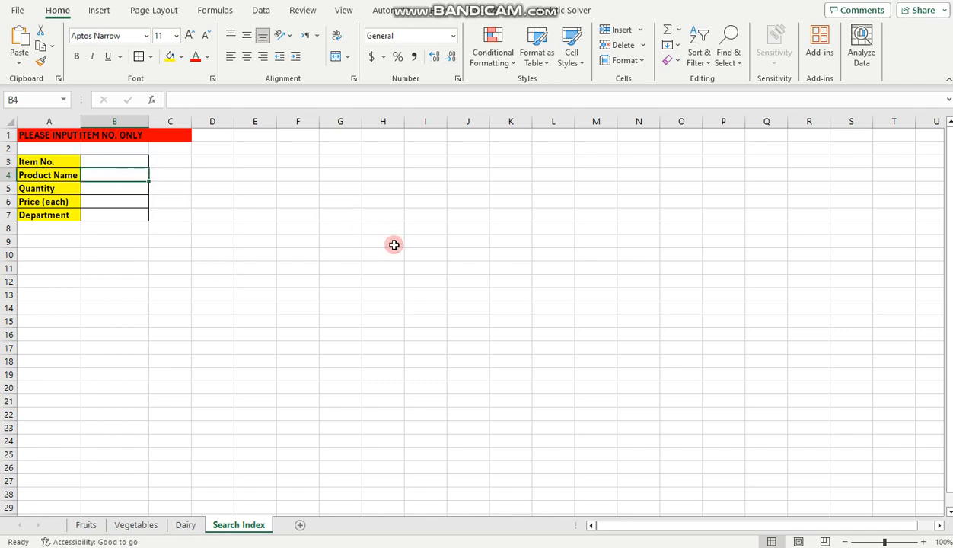
left_click(314, 98)
type("=")
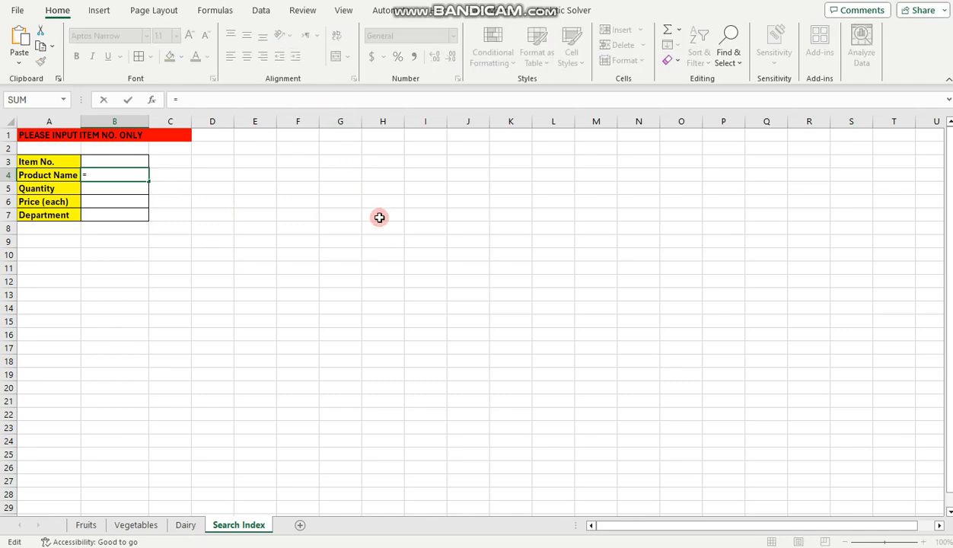
type("ifer")
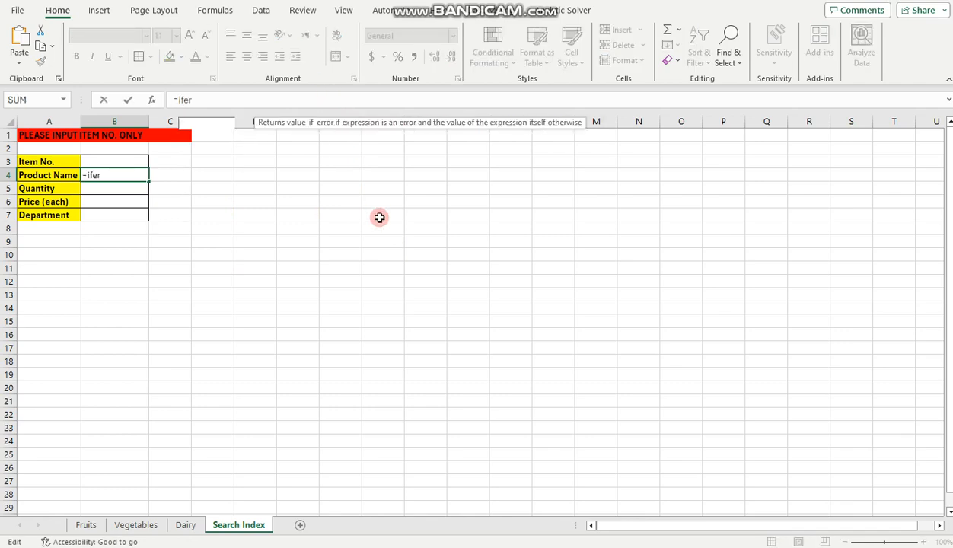
type("ror")
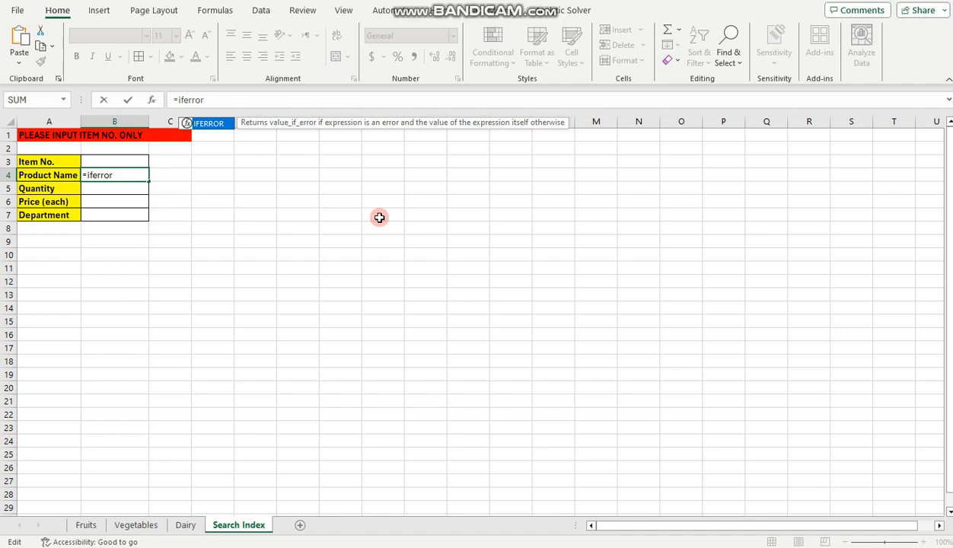
type("(")
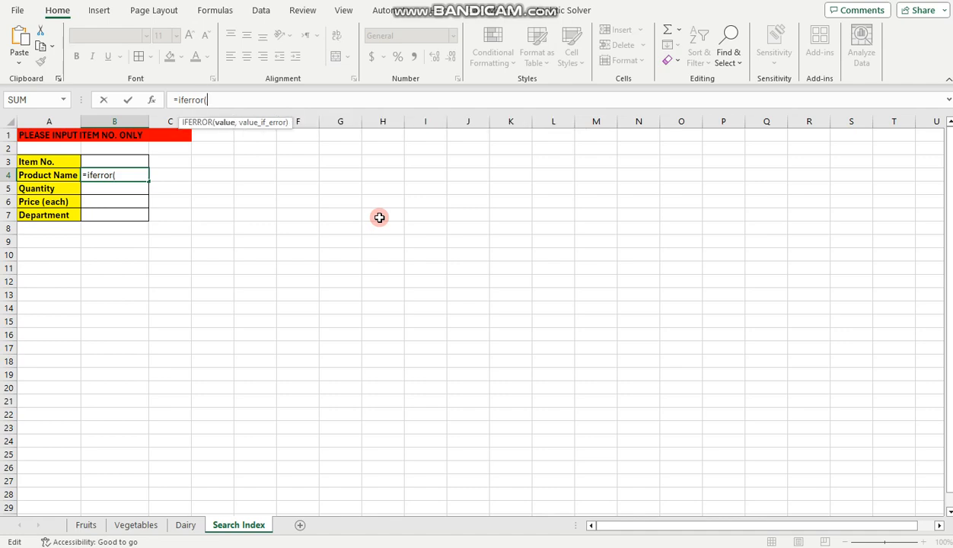
type("v")
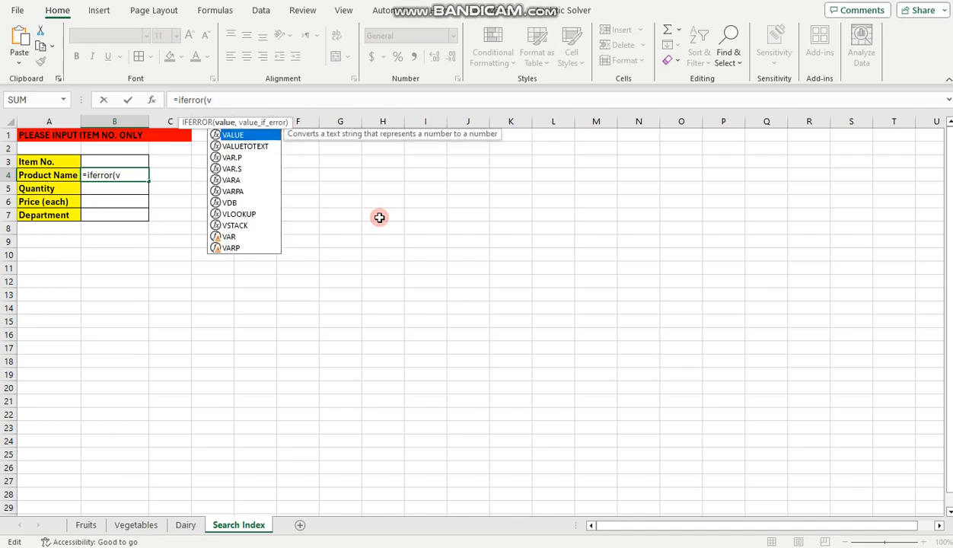
type("looku")
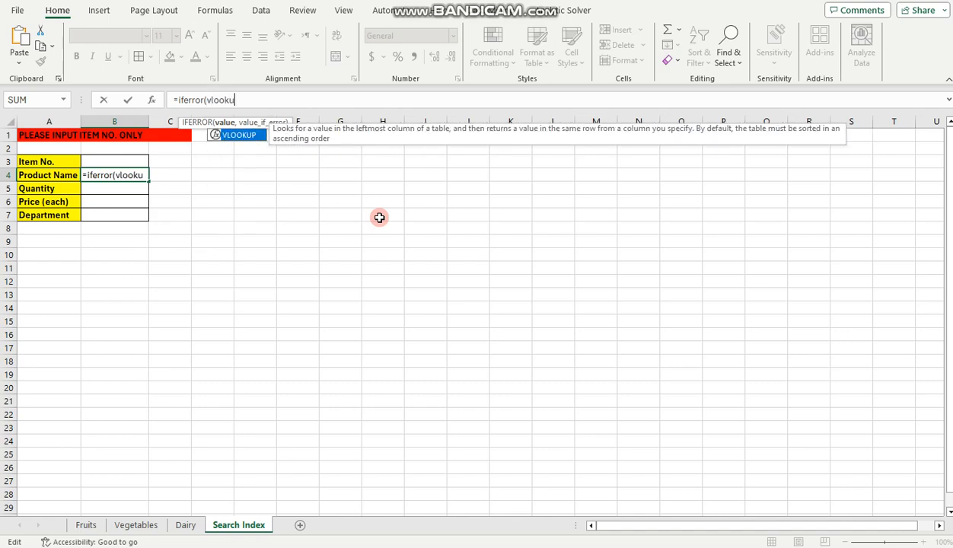
type("p(")
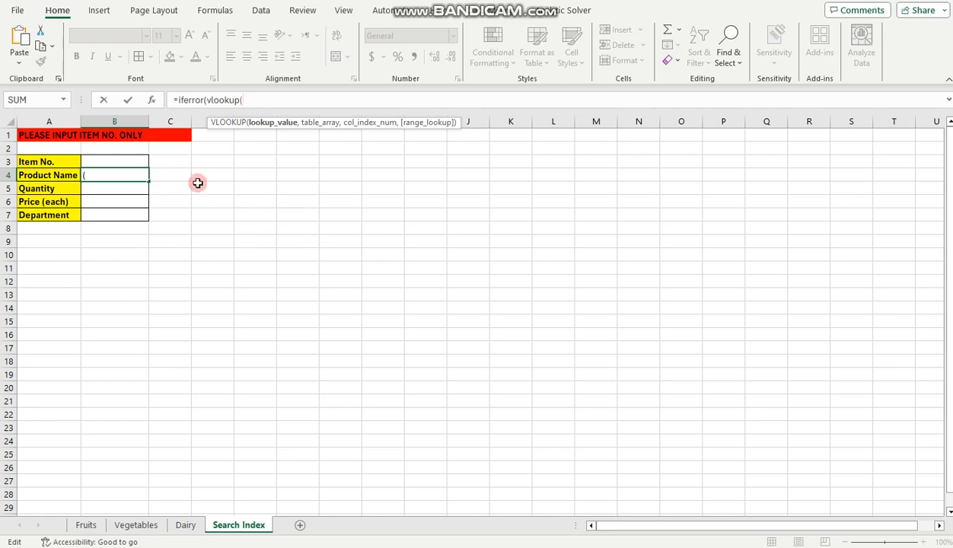
left_click(124, 162)
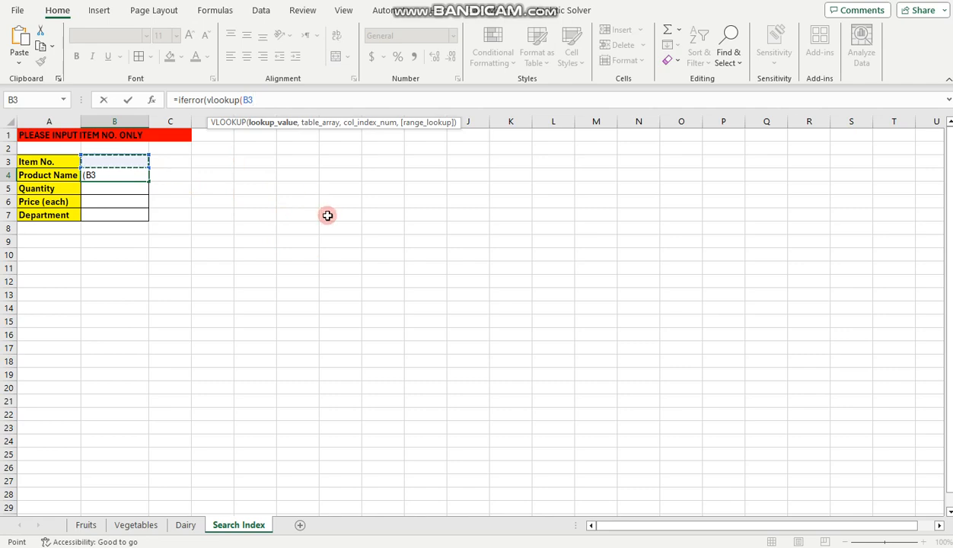
type(",")
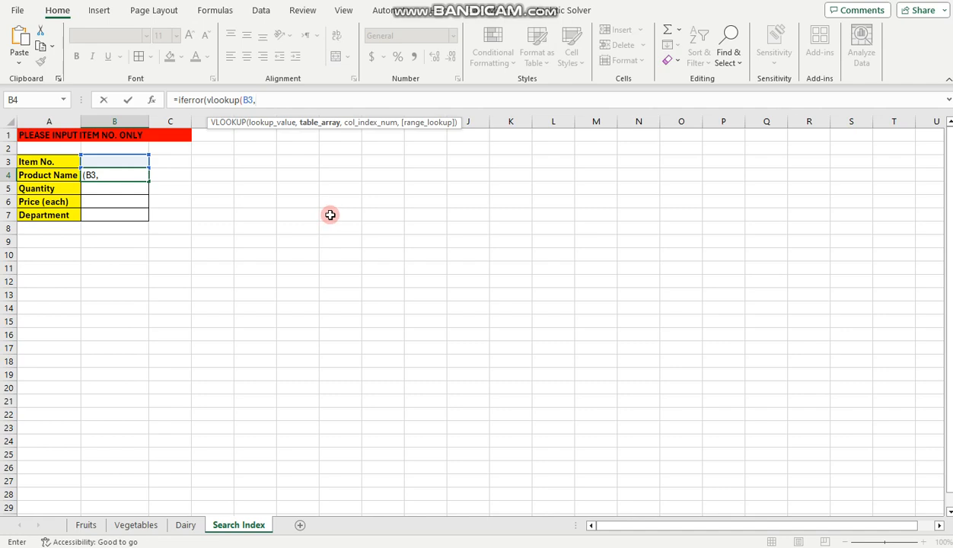
Complete the first VLOOKUP with the table range Fruits!A2:E11, column index 2 and FALSE
left_click(86, 526)
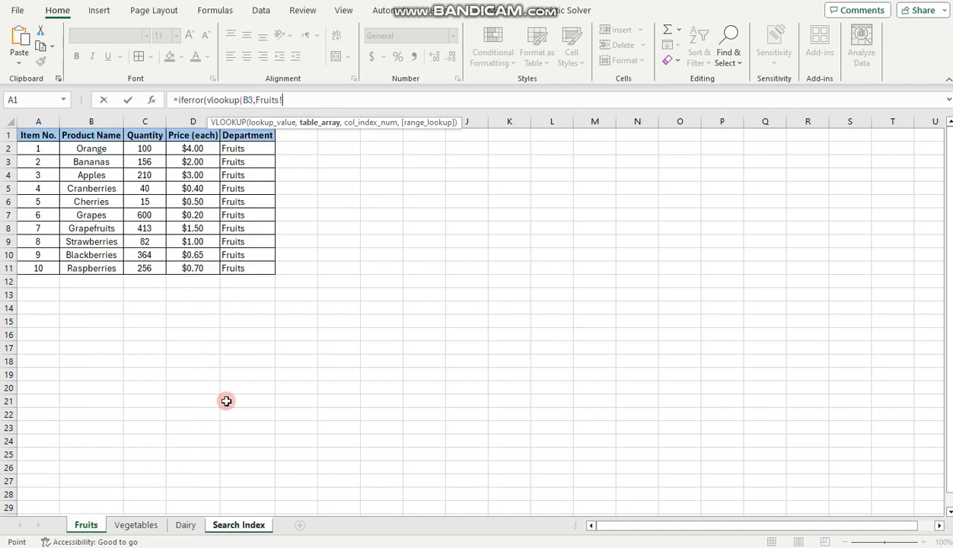
left_click_drag(38, 149, 232, 271)
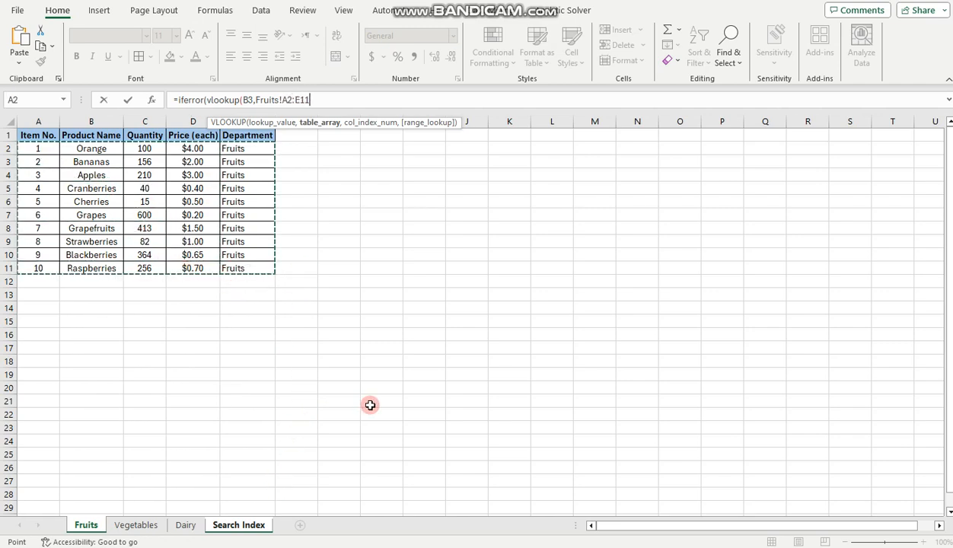
type(",2")
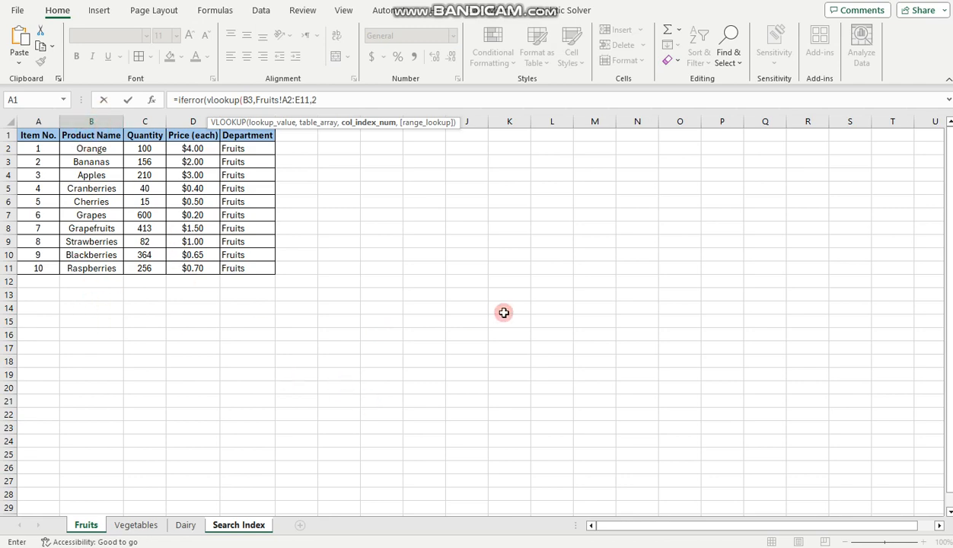
type(",false")
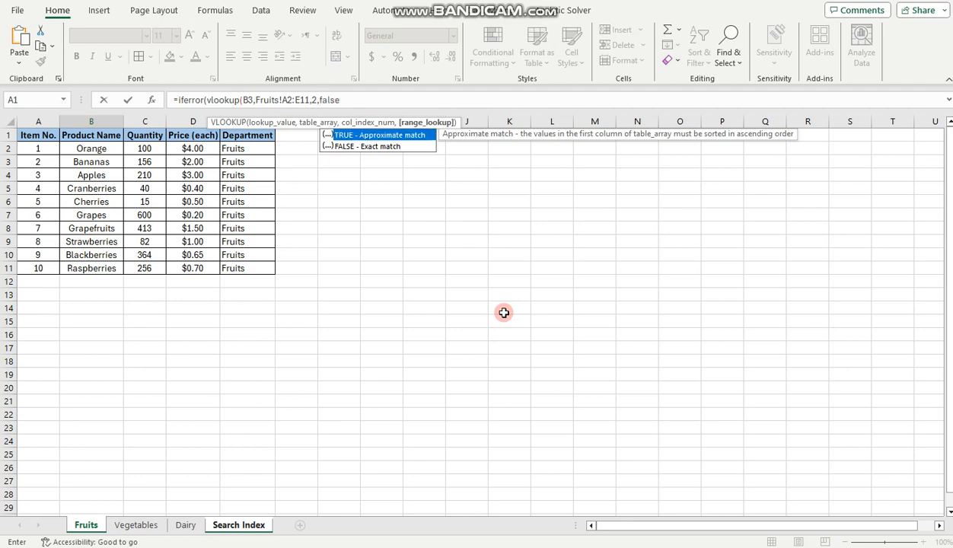
type(")")
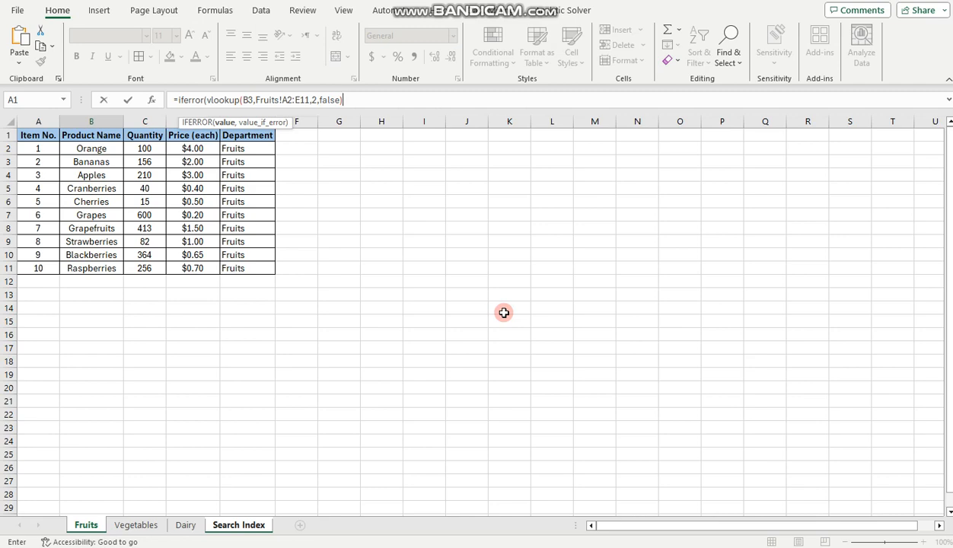
Add a nested IFERROR as the error value, containing a second VLOOKUP with 'Search Index'!B3 as its lookup value
type(",iferror")
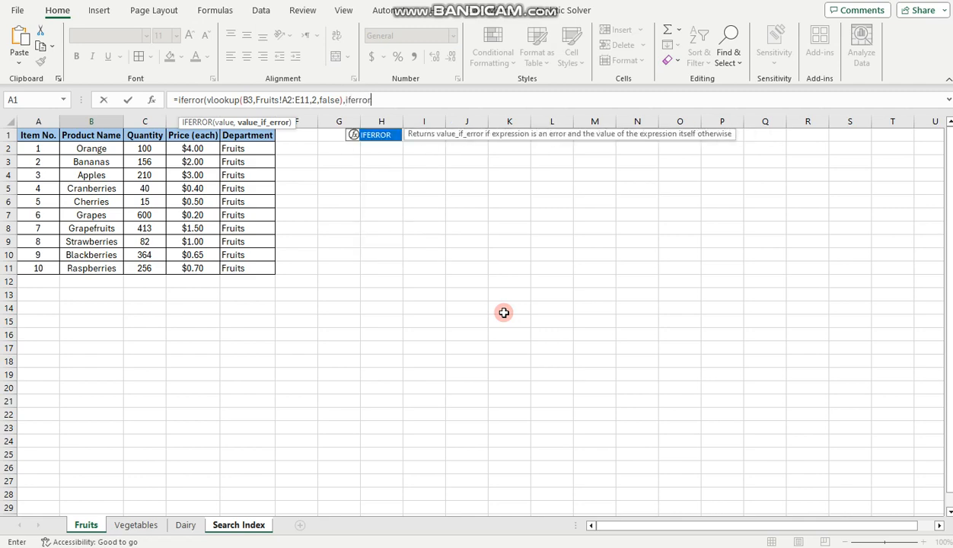
type("(")
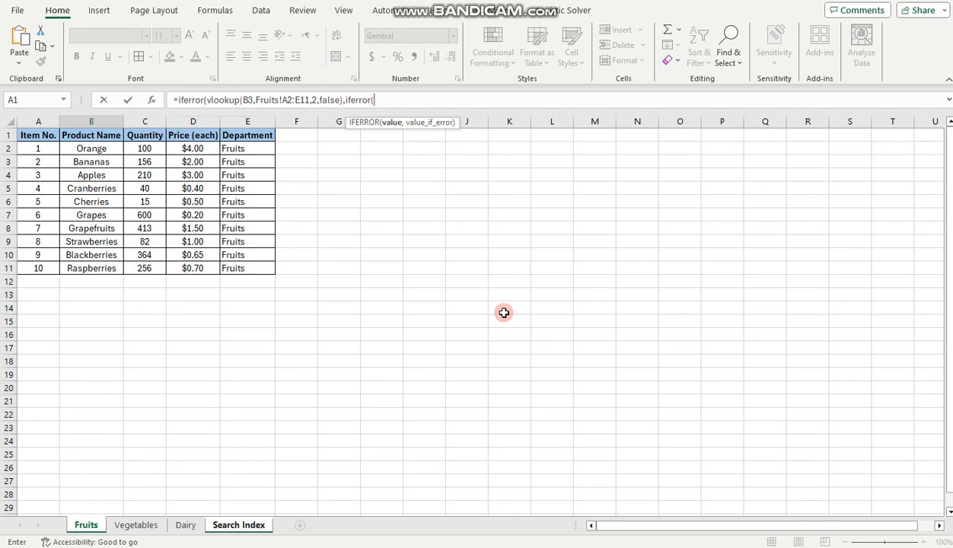
type("vlookup")
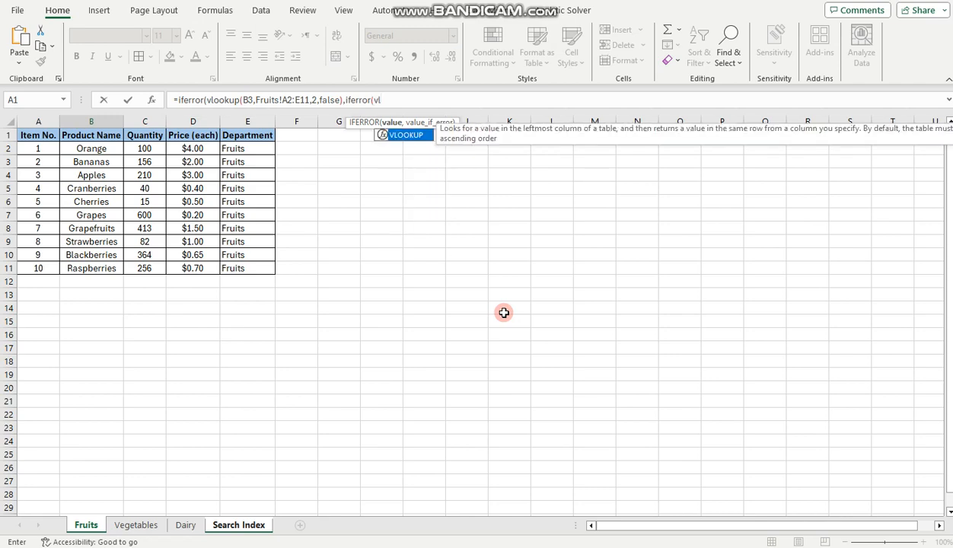
type("(")
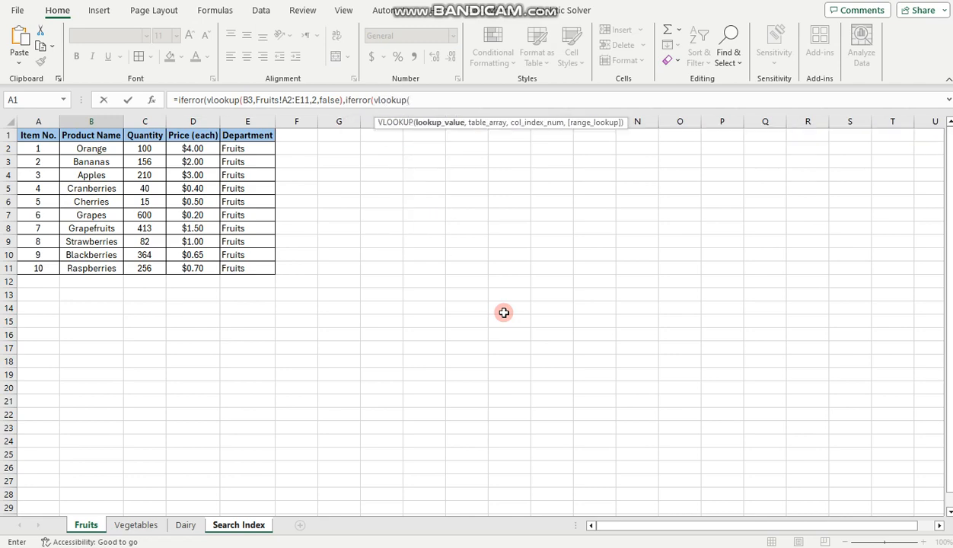
left_click(238, 525)
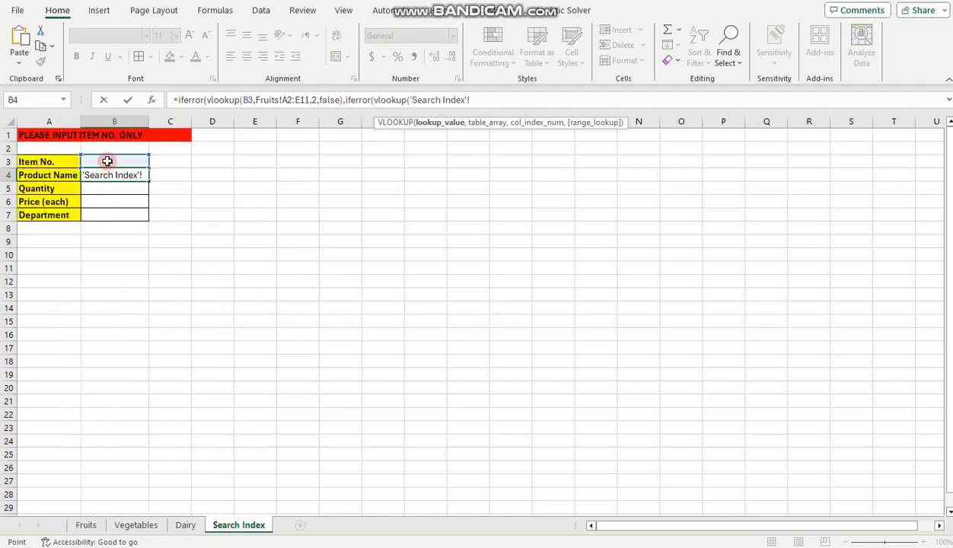
left_click(107, 161)
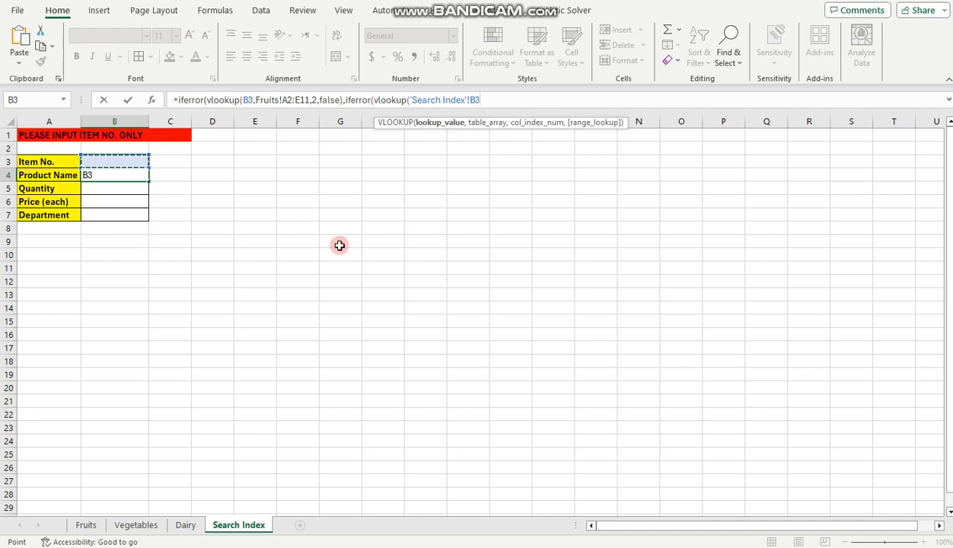
type(",")
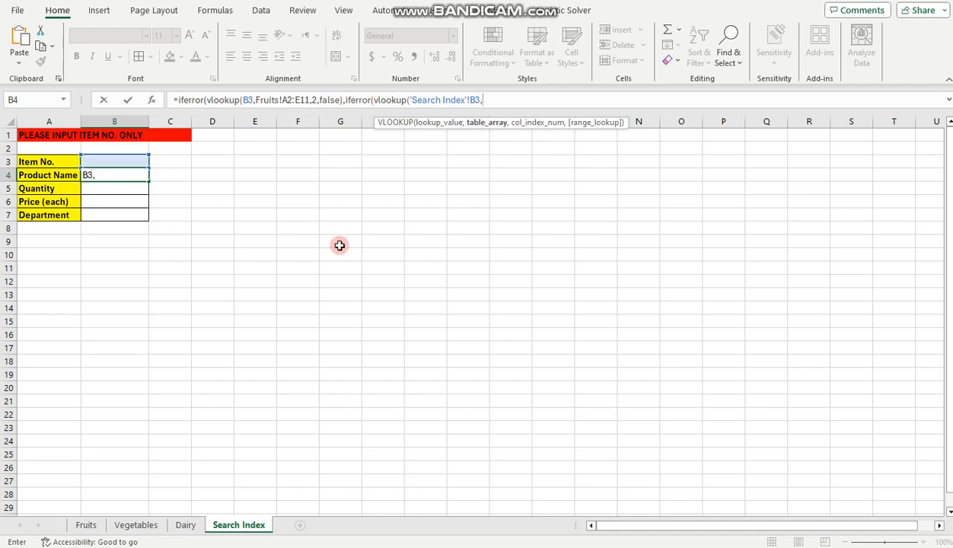
Complete the second VLOOKUP with the table range Vegetables!A2:E11, column index 2 and FALSE
left_click(136, 524)
left_click_drag(32, 149, 232, 266)
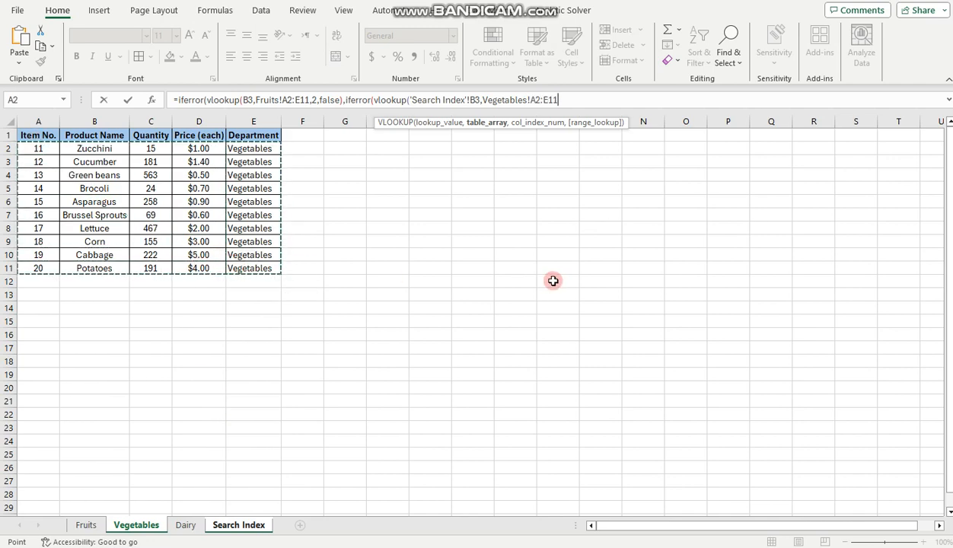
type(",")
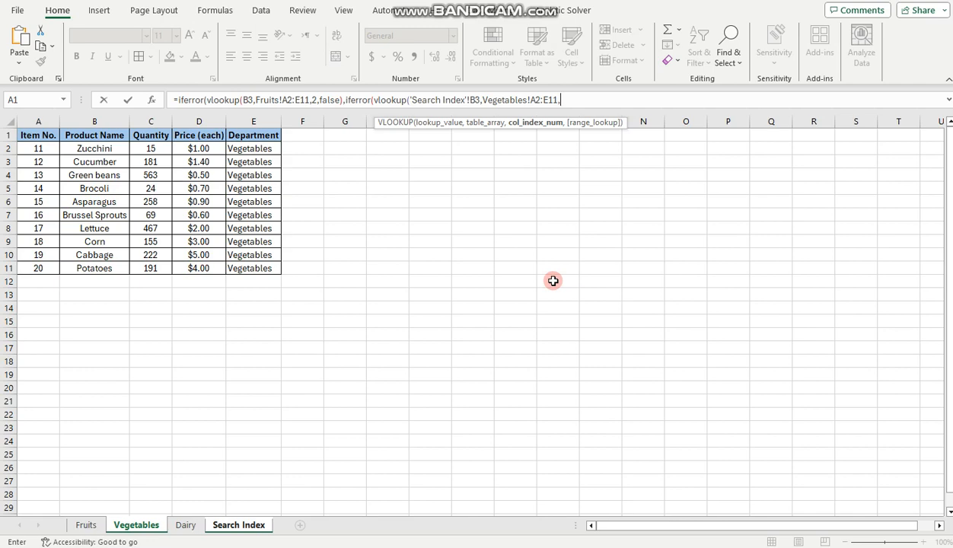
type("2,false")
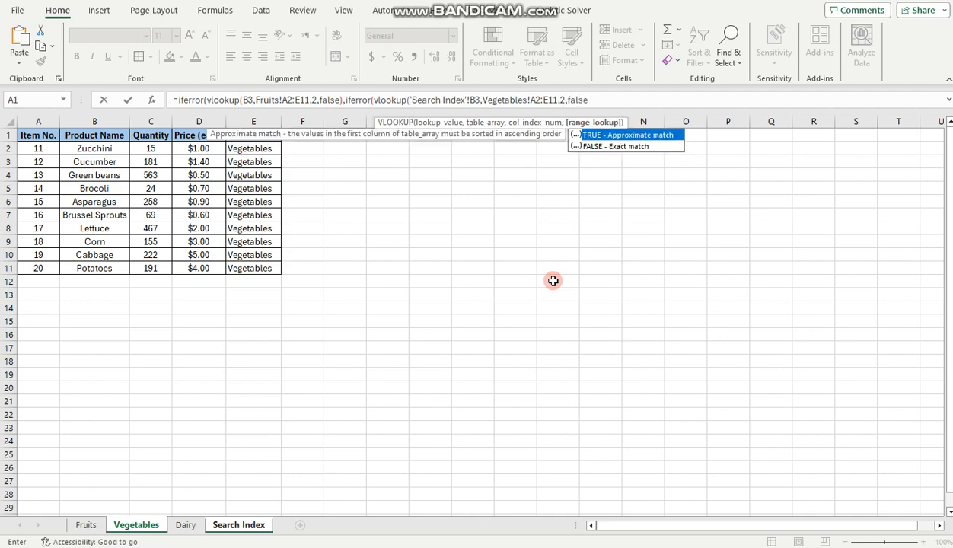
type(")")
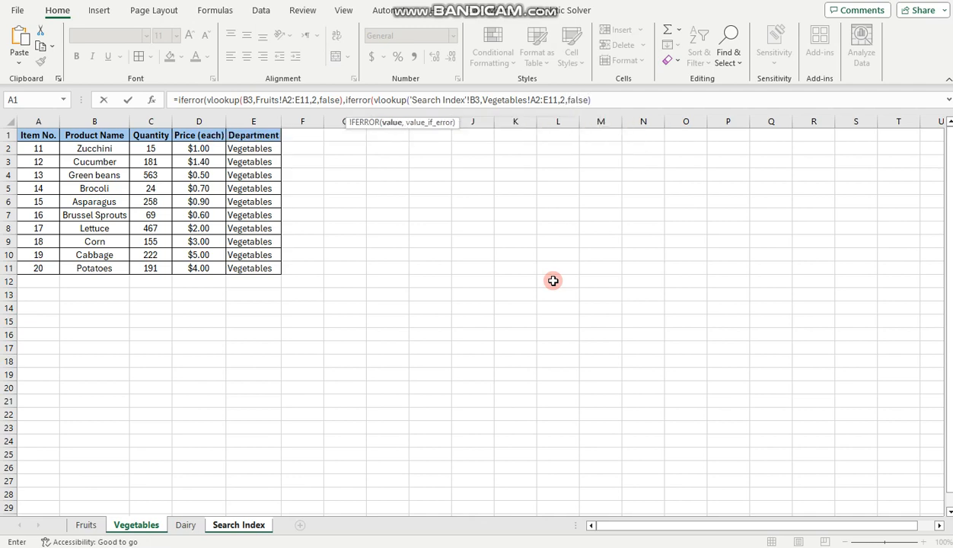
Add a third nested IFERROR as the error value, containing a VLOOKUP with 'Search Index'!B3 as its lookup value
type(",if")
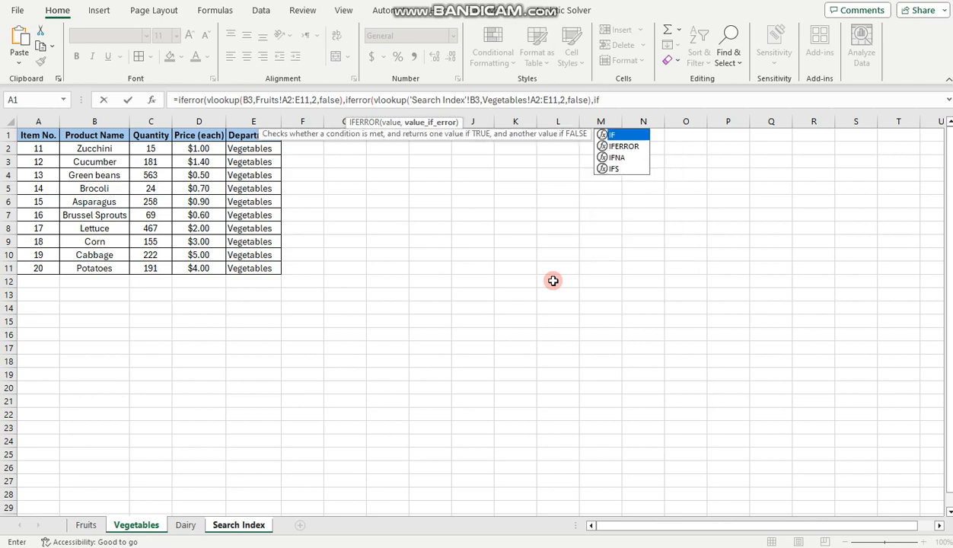
type("error")
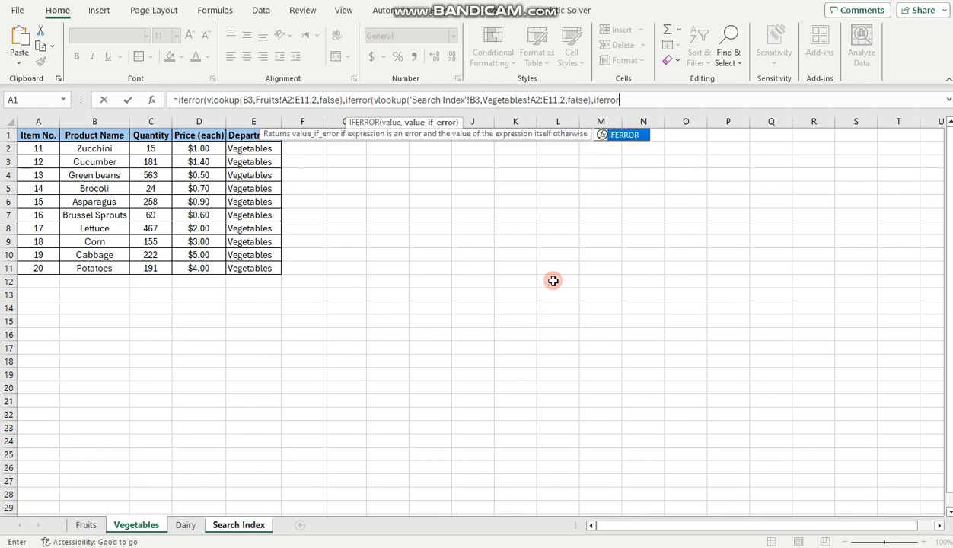
type("(vlook")
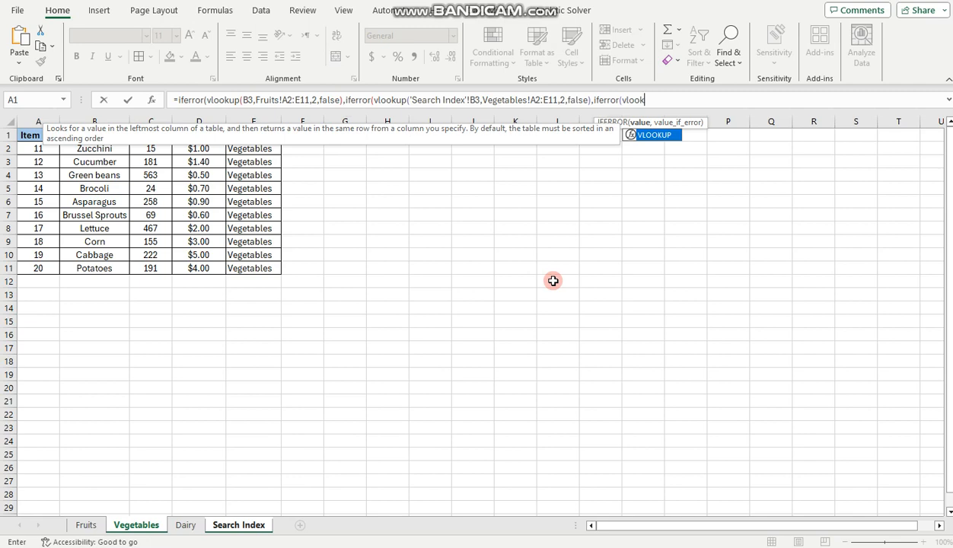
type("up(")
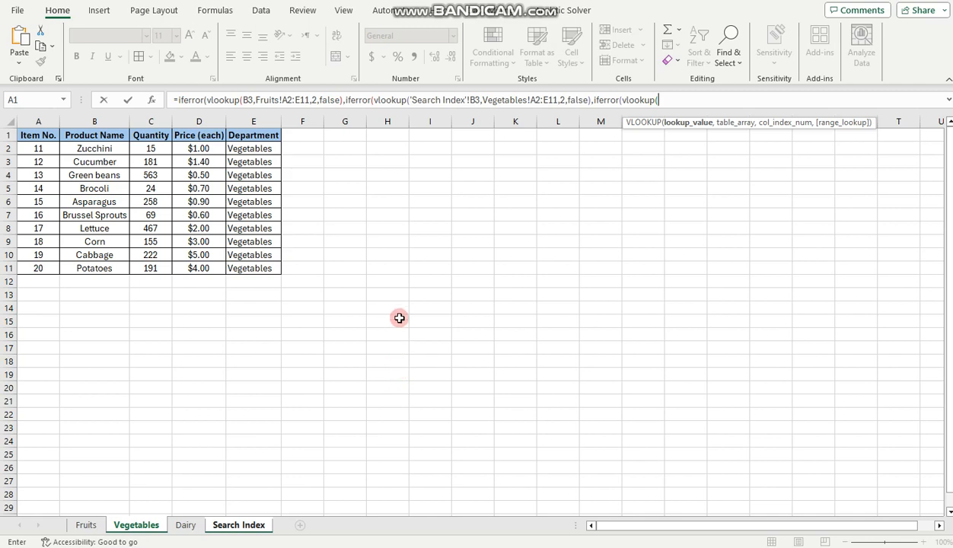
left_click(238, 525)
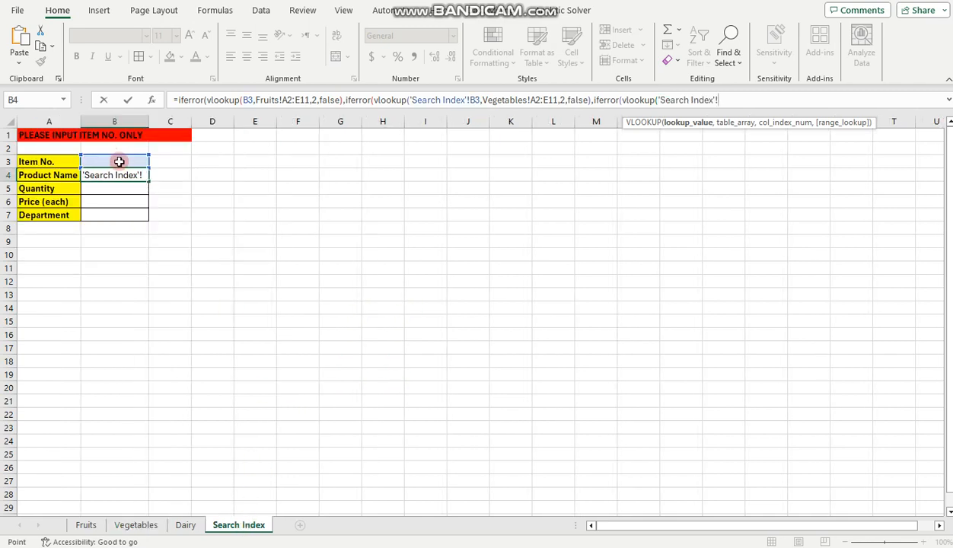
left_click(118, 161)
type(",")
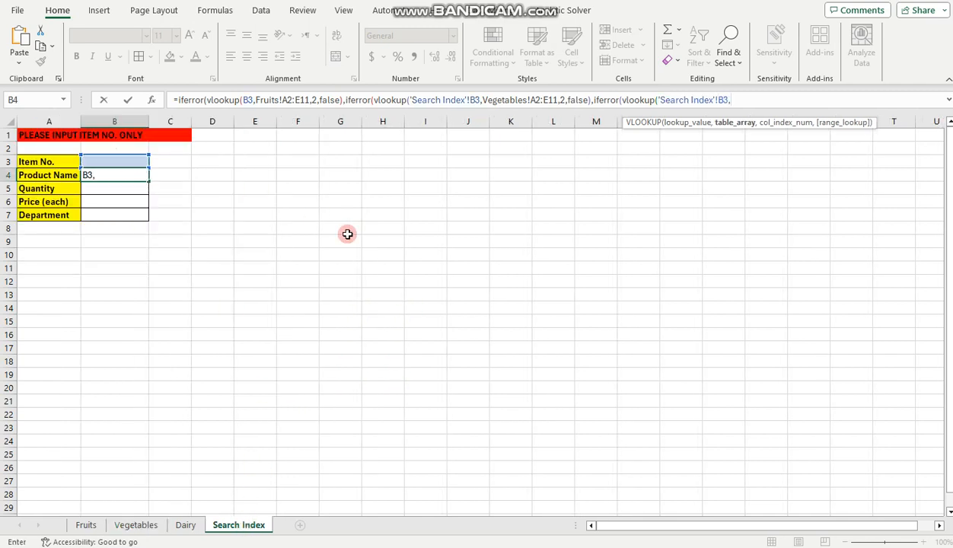
Complete the third VLOOKUP with the table range Dairy!A2:E11, column index 2 and FALSE
left_click(185, 526)
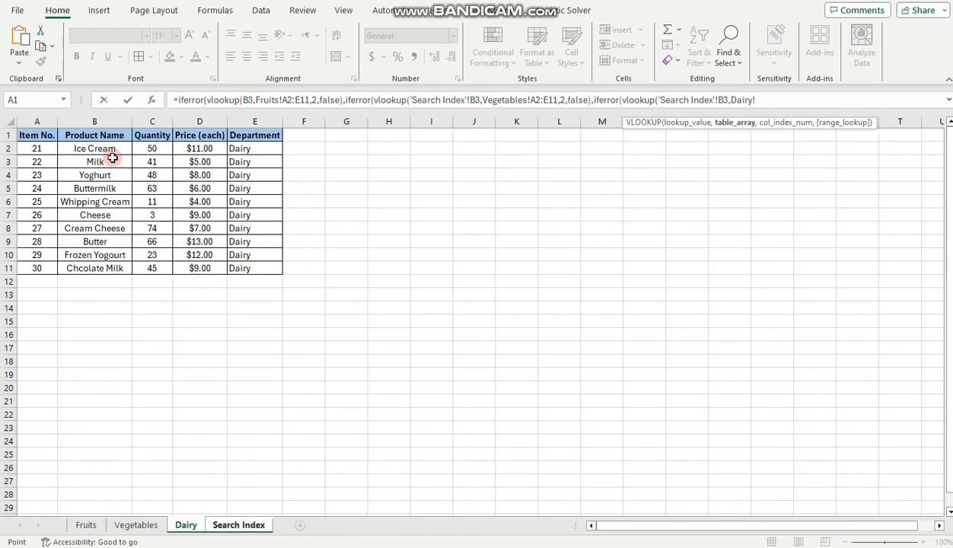
left_click_drag(37, 149, 242, 268)
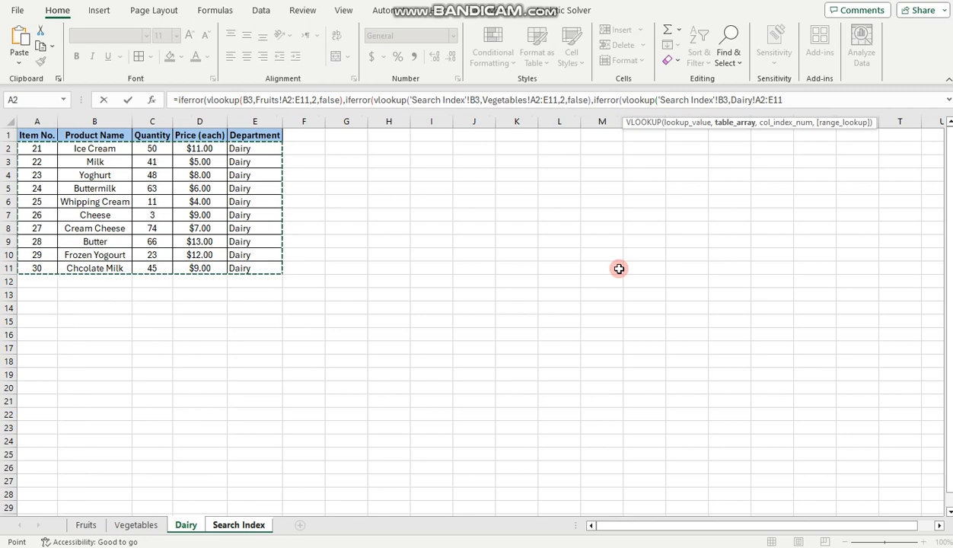
type(",")
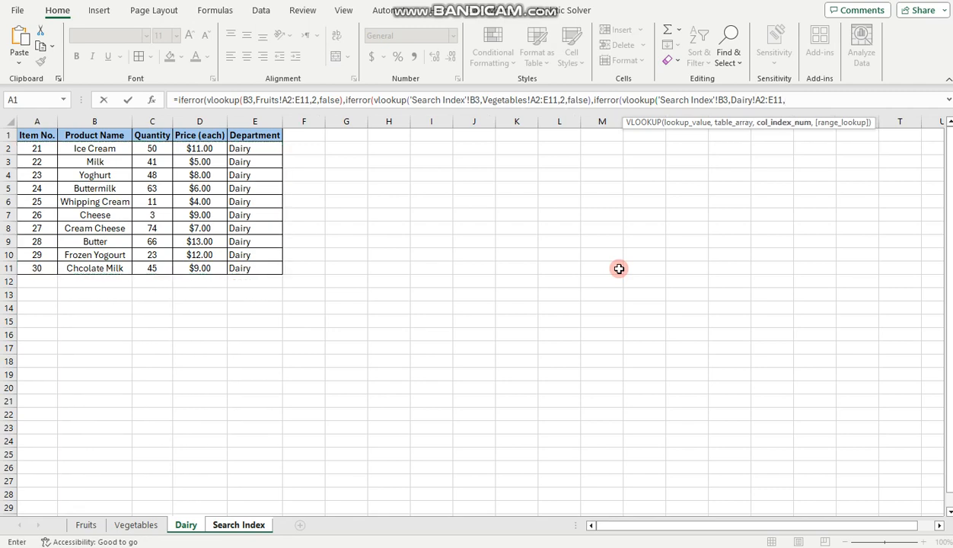
type("2,fals")
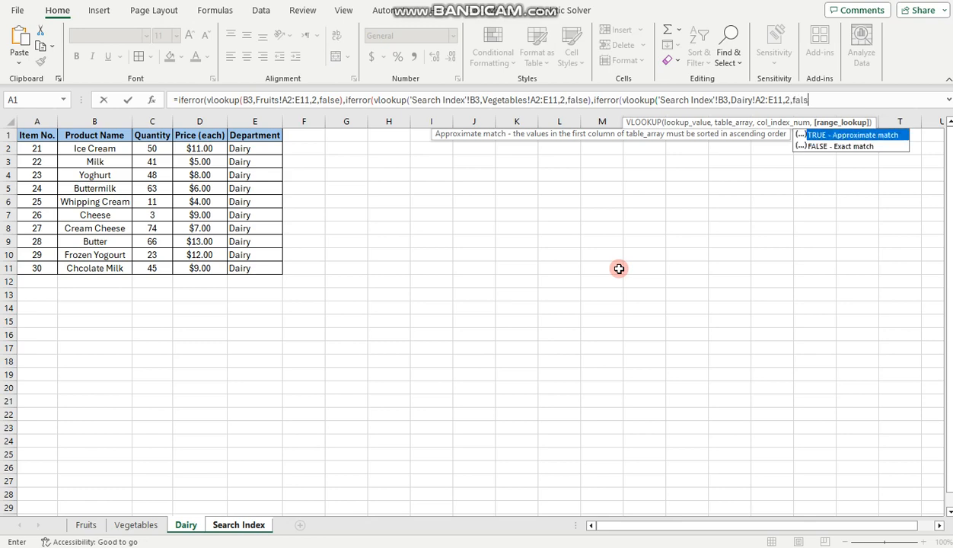
type("e)")
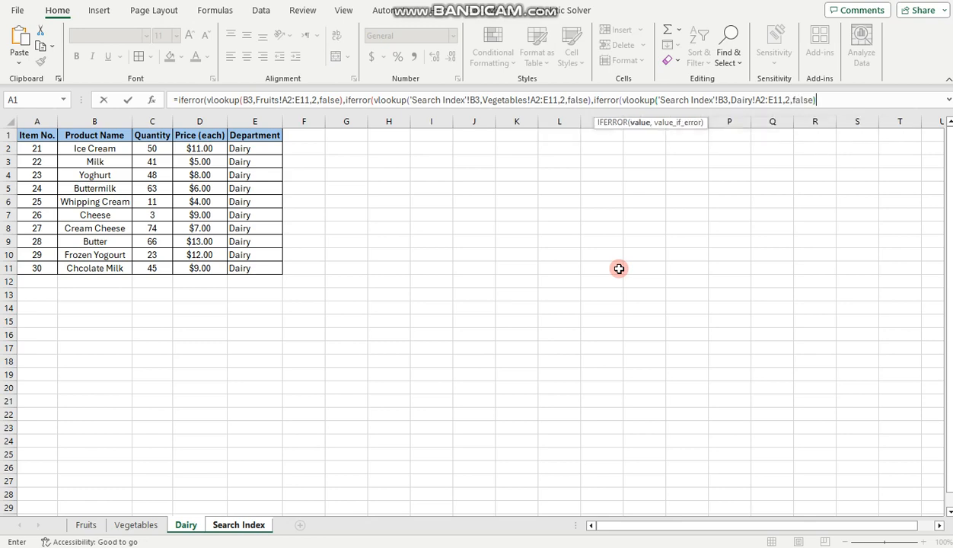
Enter the text Not Found as the innermost IFERROR's error value, declining the automatic formula correction
type(",")
type("\"Not Found")
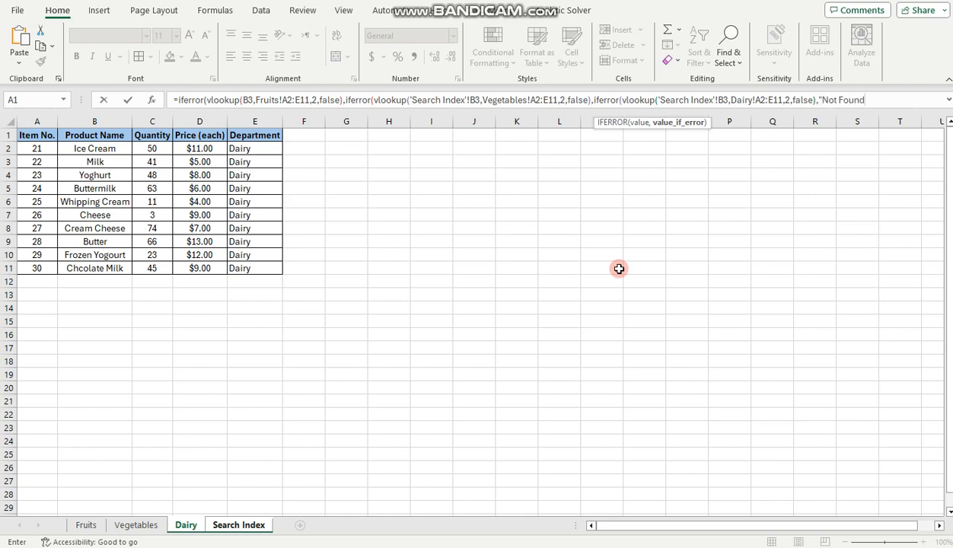
key("Return")
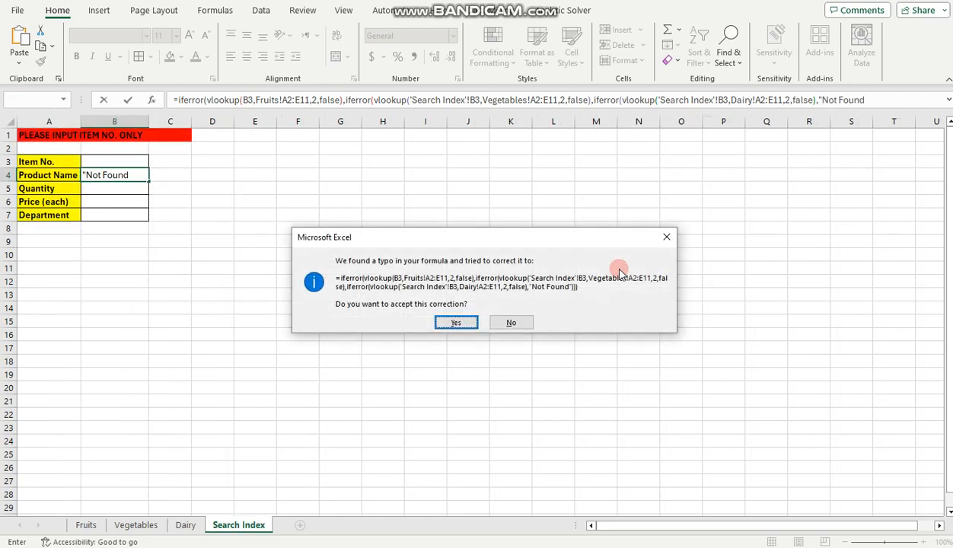
left_click(666, 236)
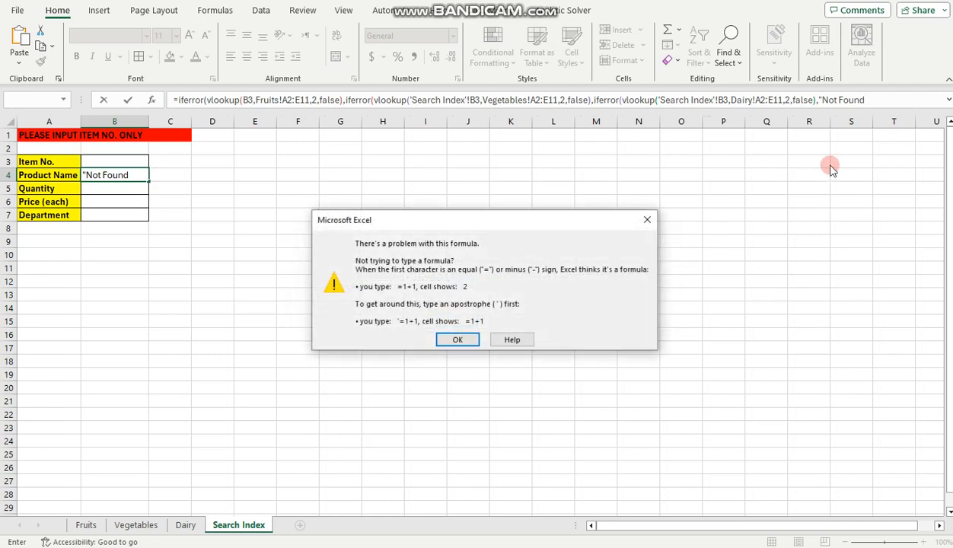
left_click(648, 221)
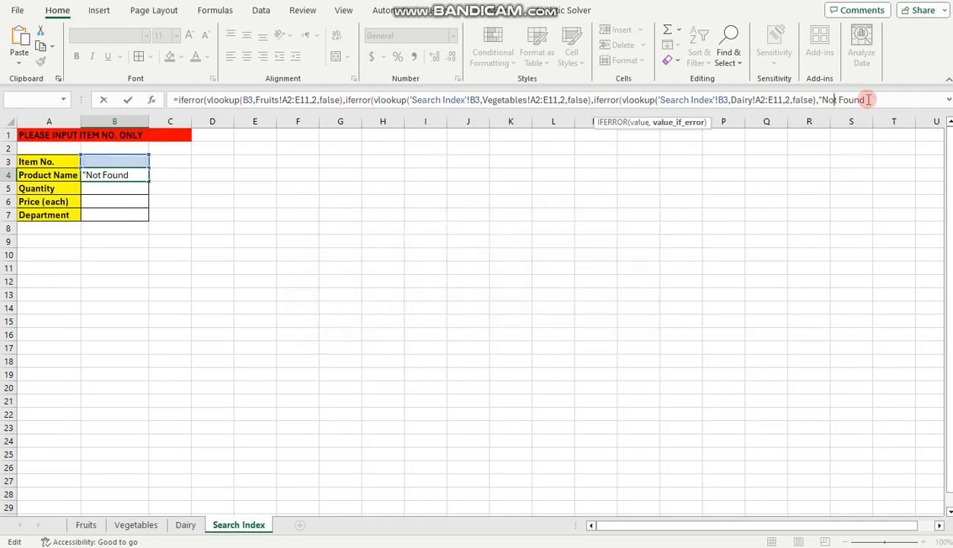
left_click(879, 102)
left_click(824, 102)
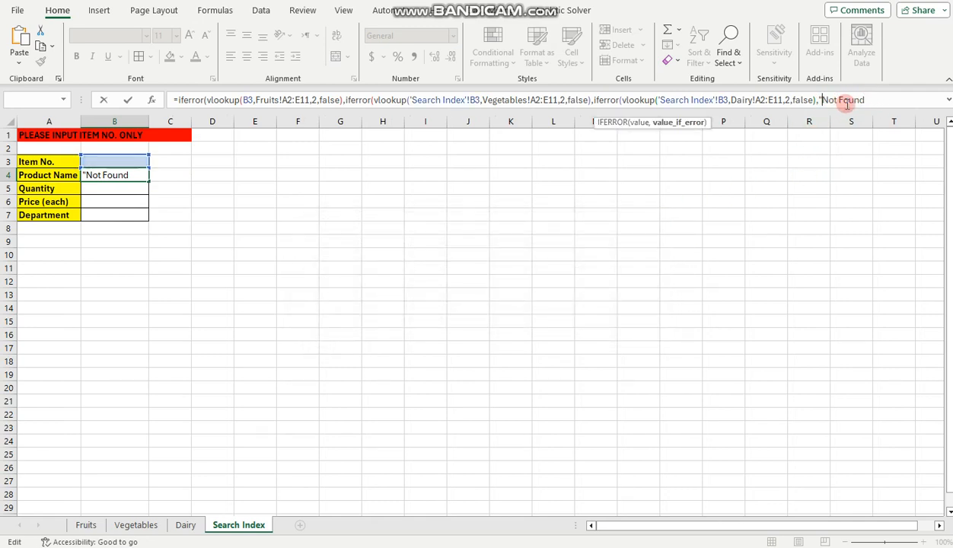
type("Item")
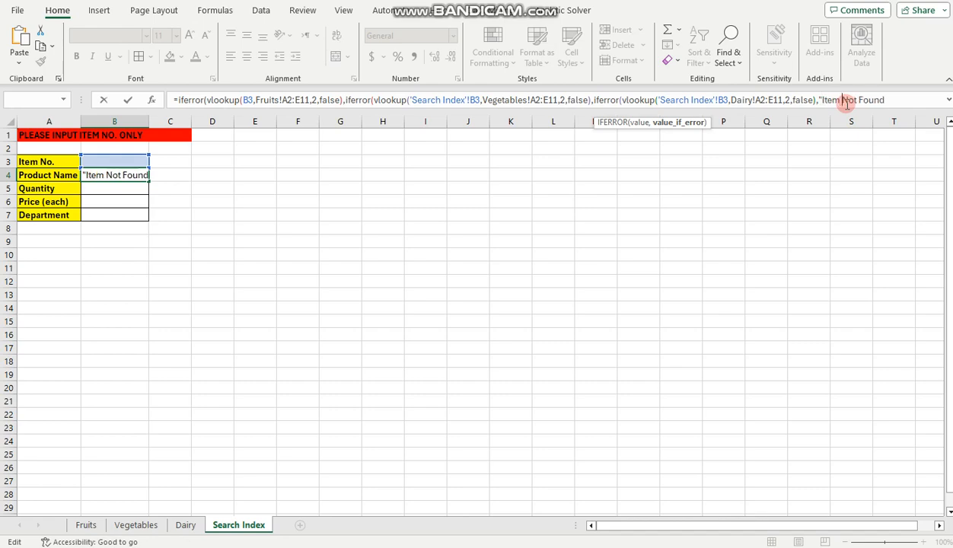
key("BackSpace")
key("BackSpace")
key("BackSpace")
key("BackSpace")
key("BackSpace")
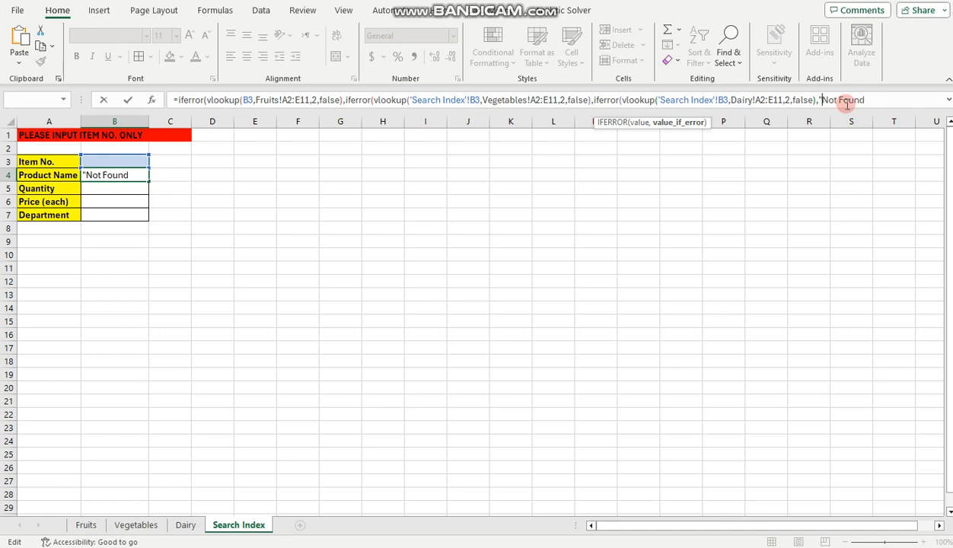
Close the "Not Found" text with a quotation mark, add three closing parentheses and commit the formula in B4
left_click(882, 101)
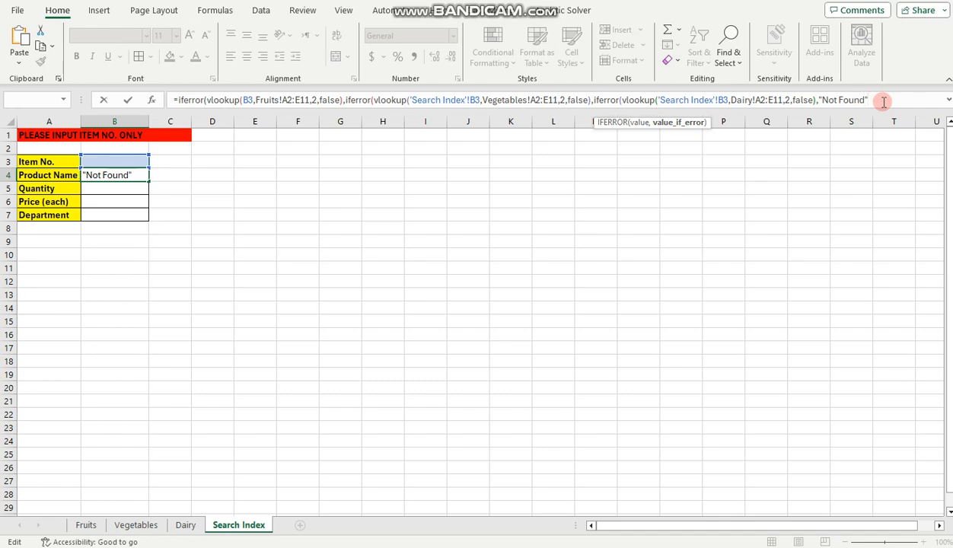
type(")")
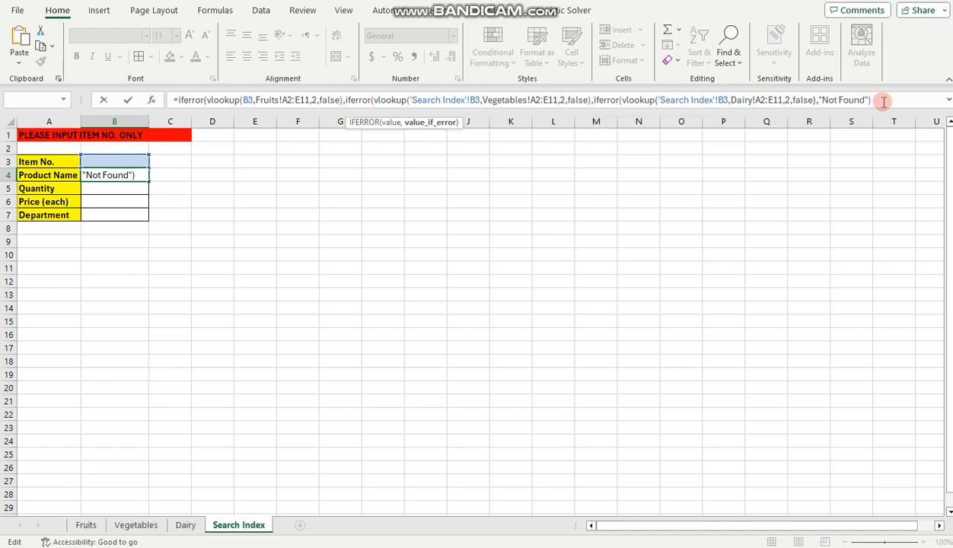
type(")")
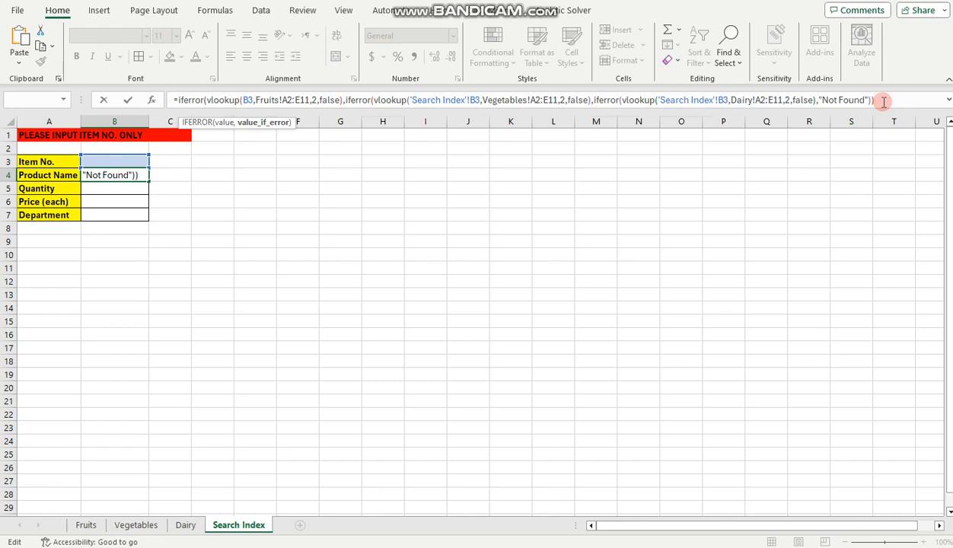
type(")")
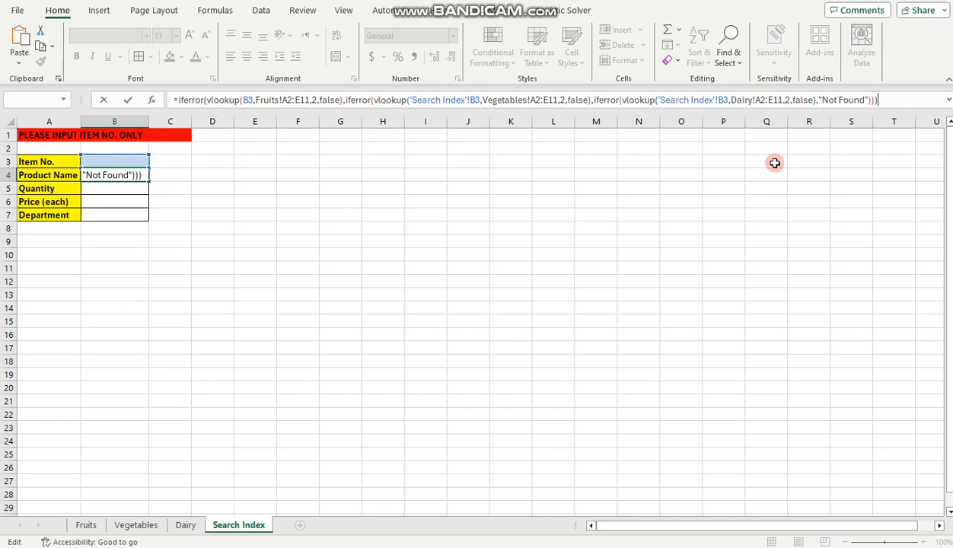
key("Return")
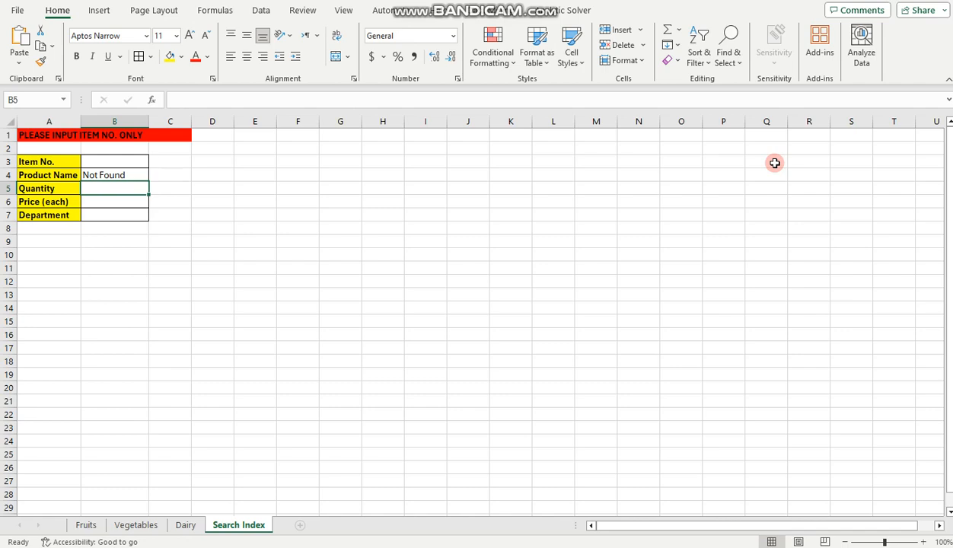
left_click(116, 176)
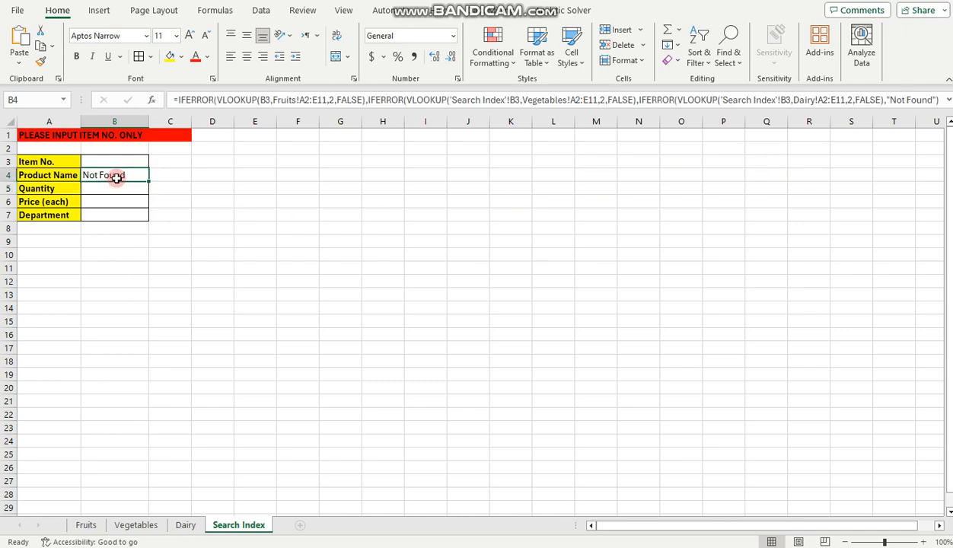
left_click(122, 188)
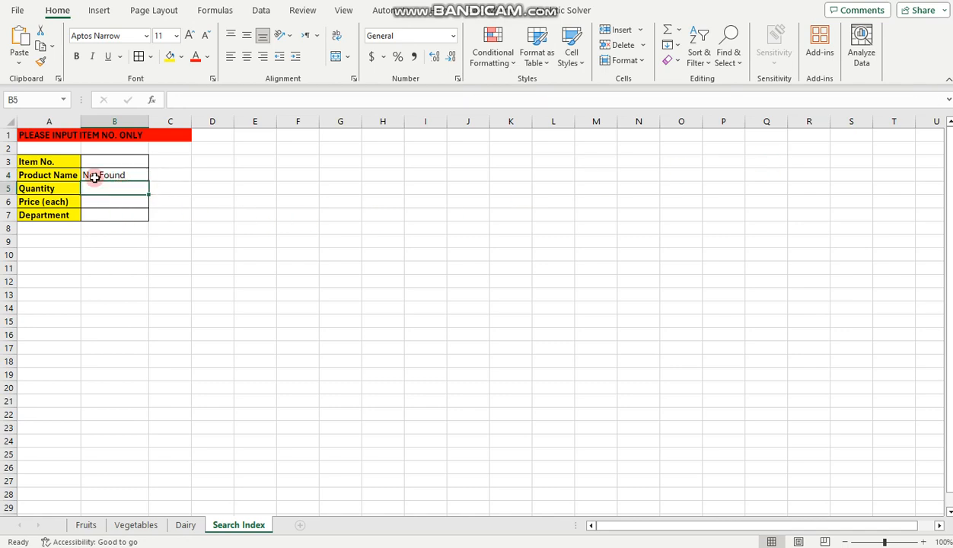
left_click(93, 176)
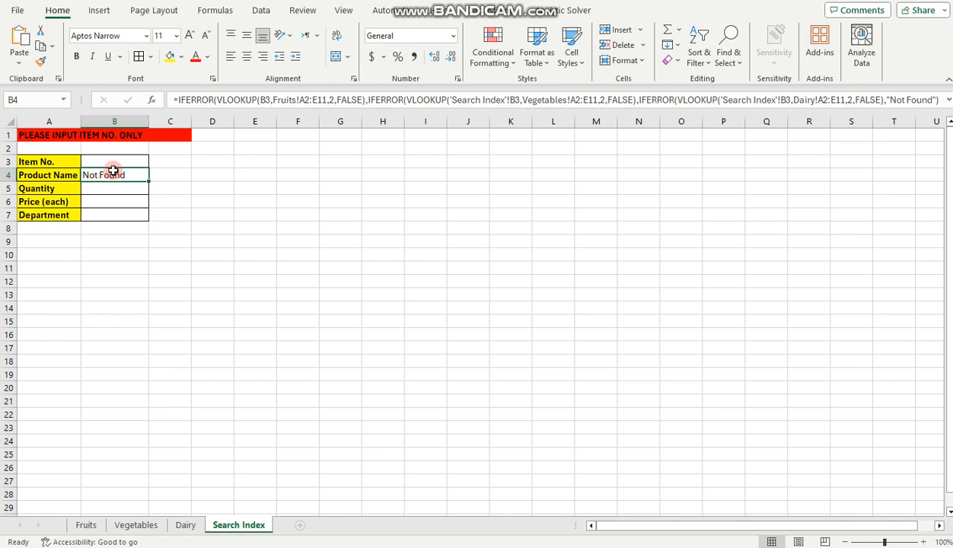
left_click(106, 160)
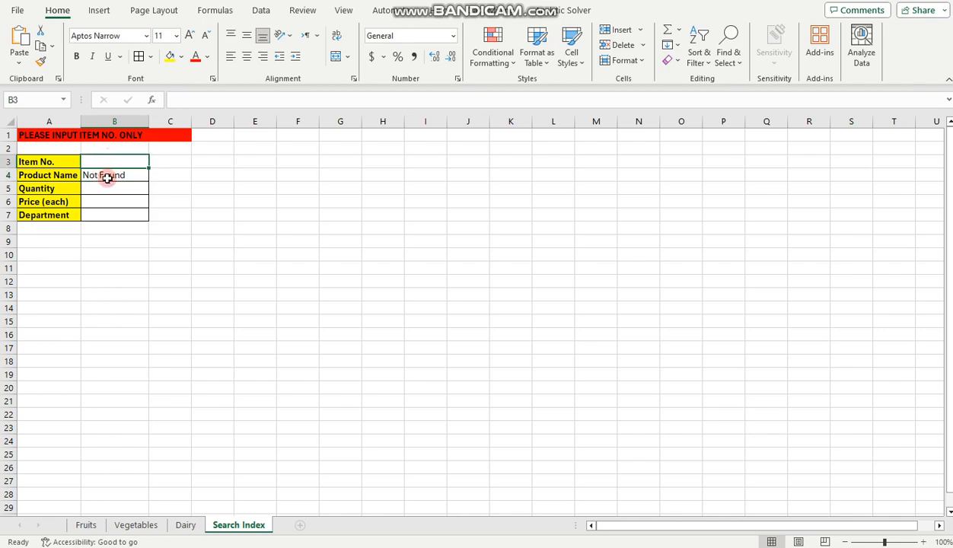
Try to copy the Product Name formula text from B4 and paste it into the Quantity cell B5
left_click(108, 177)
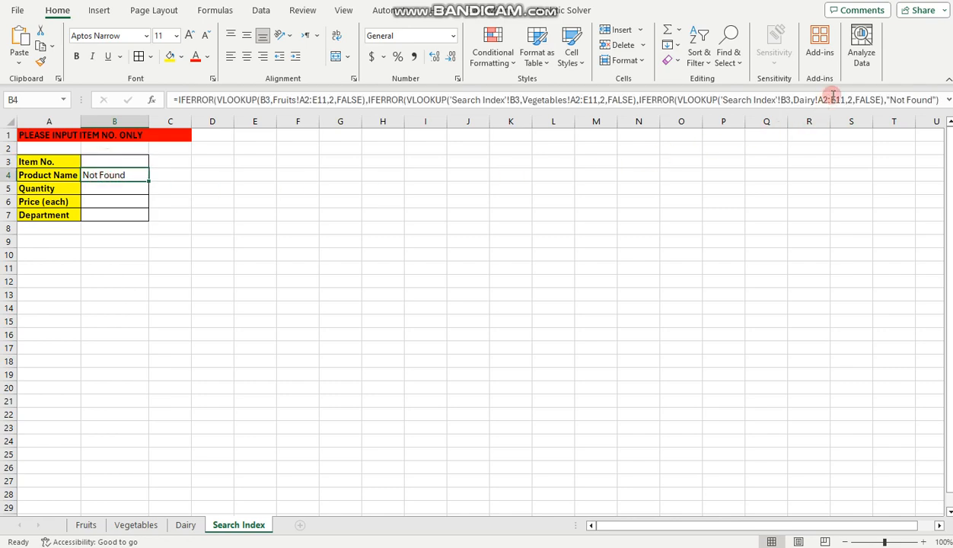
left_click(938, 100)
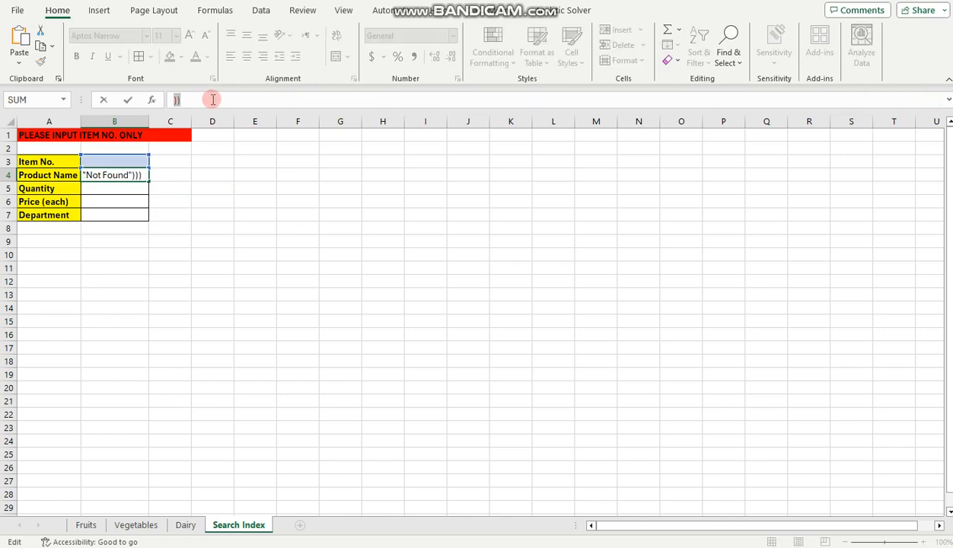
right_click(209, 100)
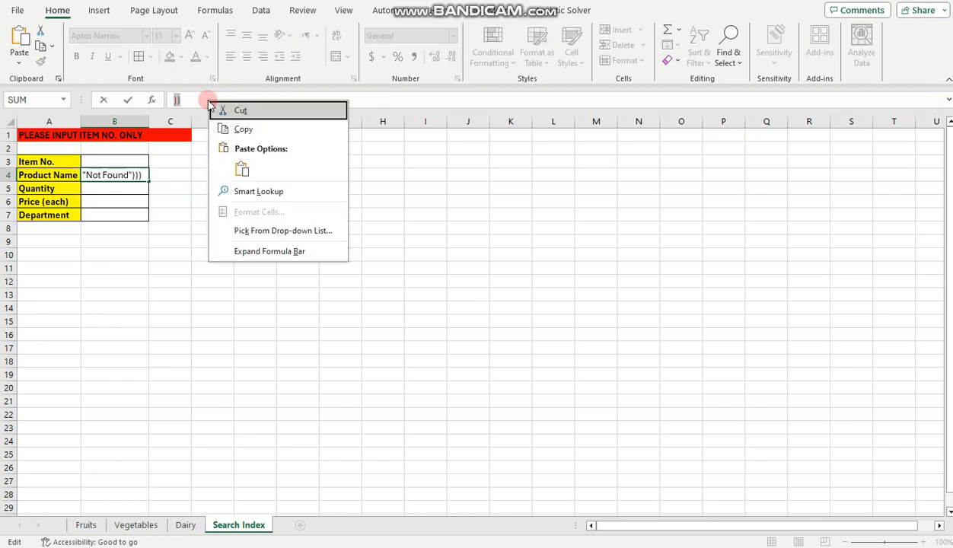
left_click(239, 131)
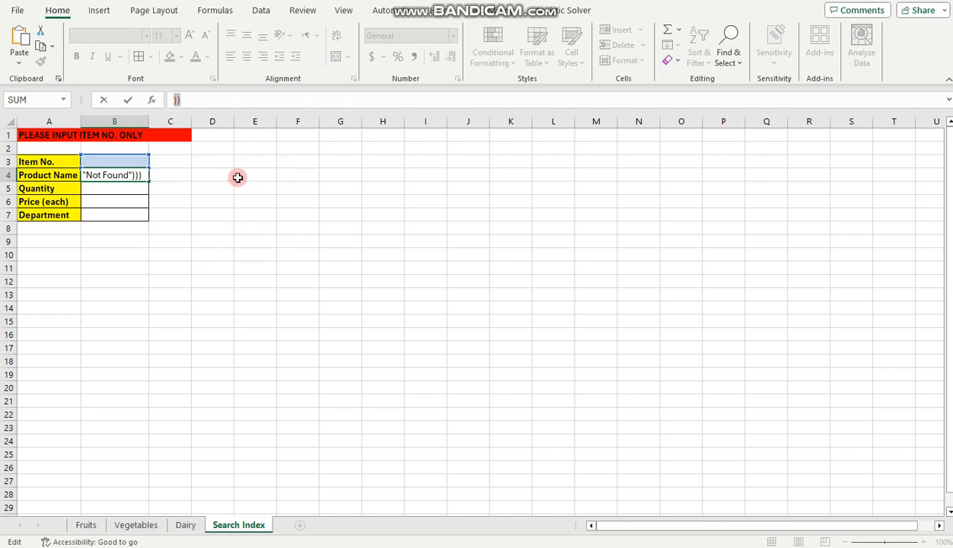
left_click(134, 190)
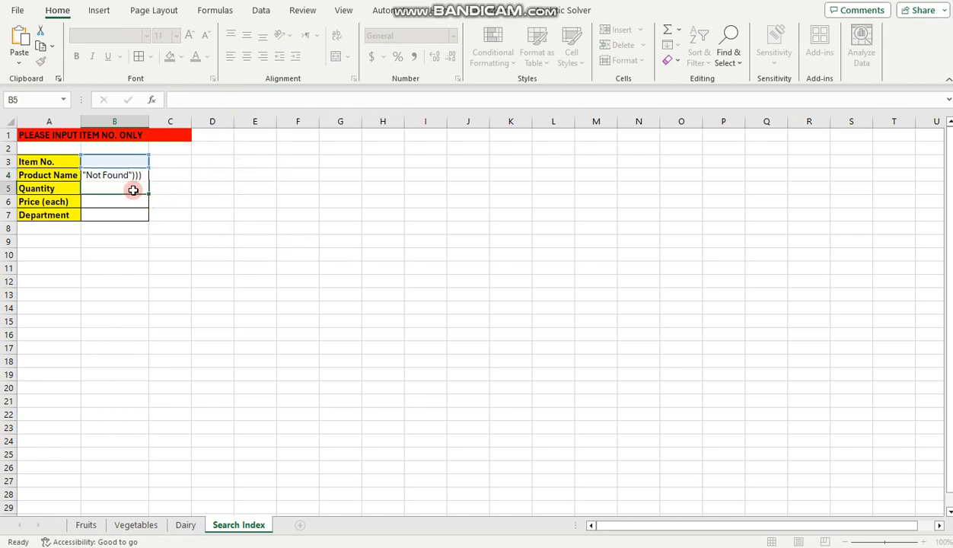
left_click(188, 99)
right_click(190, 99)
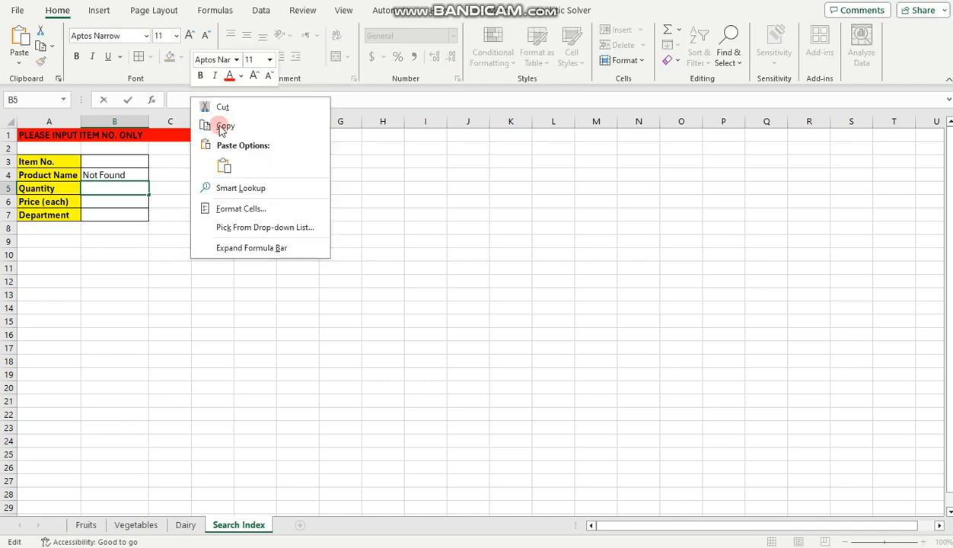
left_click(224, 164)
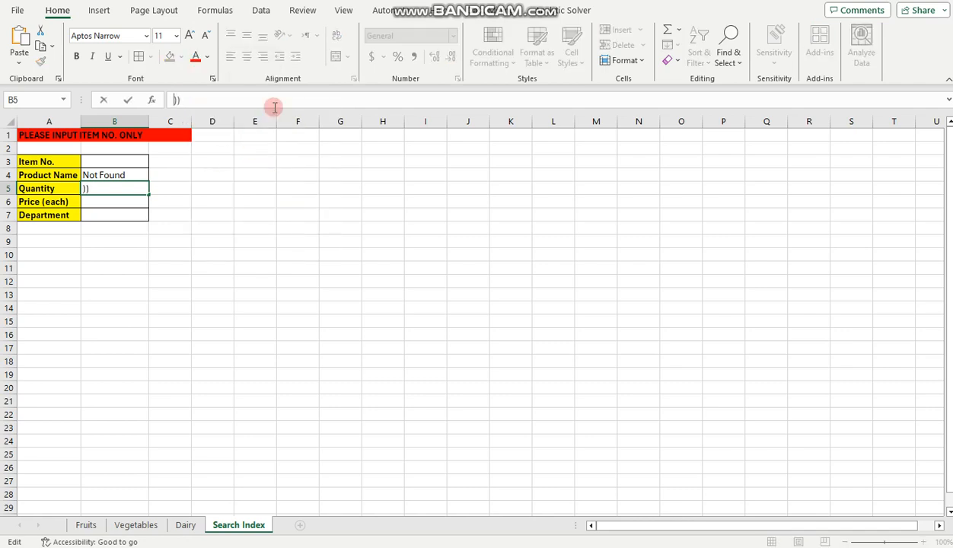
left_click(119, 172)
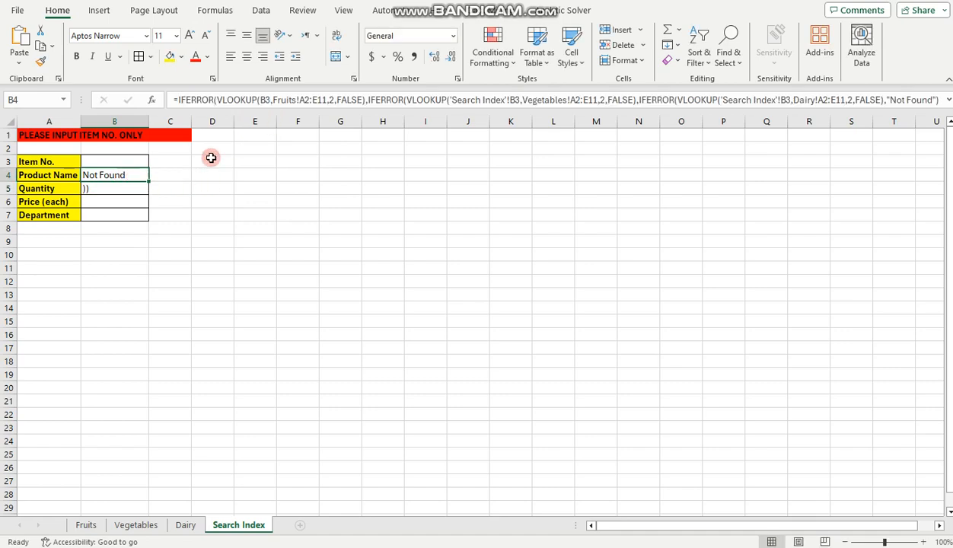
Clear the stray text from the Quantity cell B5 and copy the complete Product Name formula text from B4
left_click(135, 188)
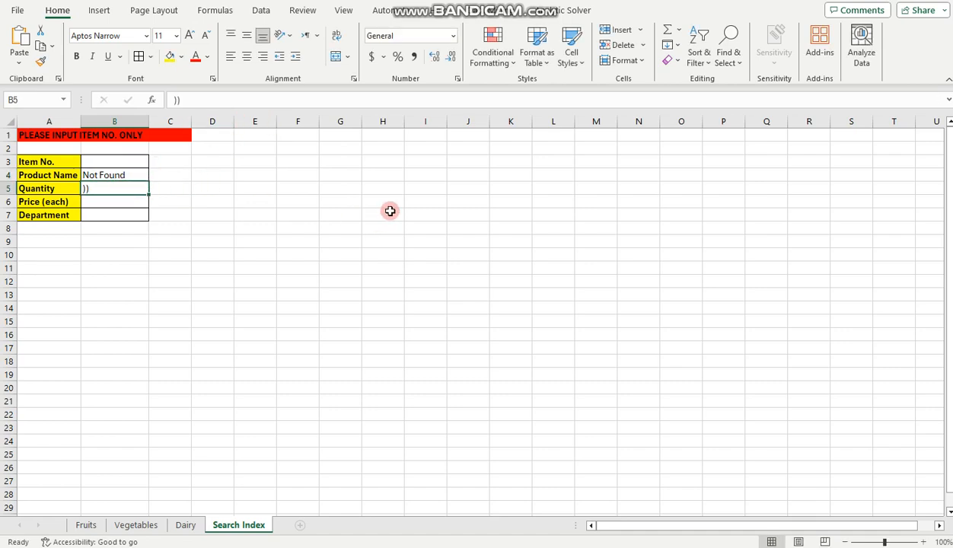
left_click(114, 174)
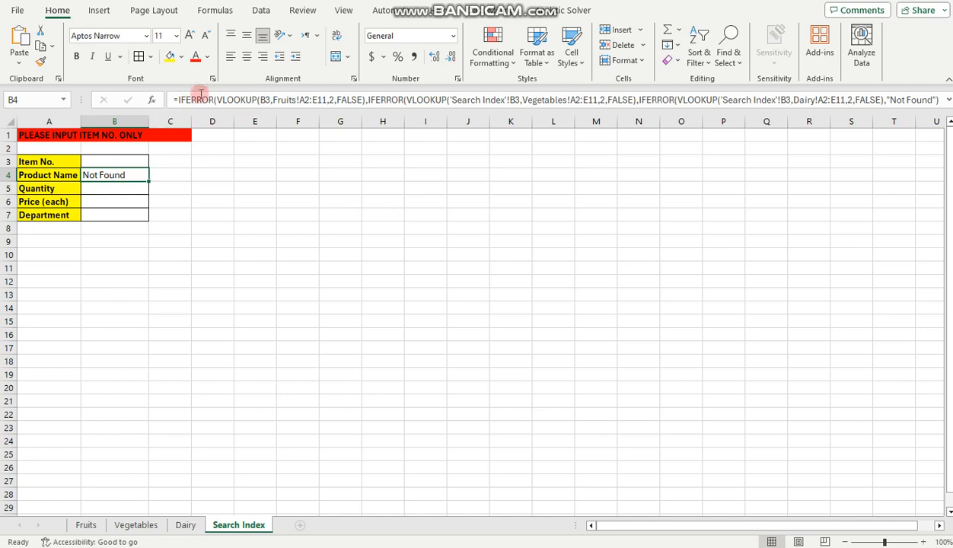
left_click(201, 99)
key("ctrl+a")
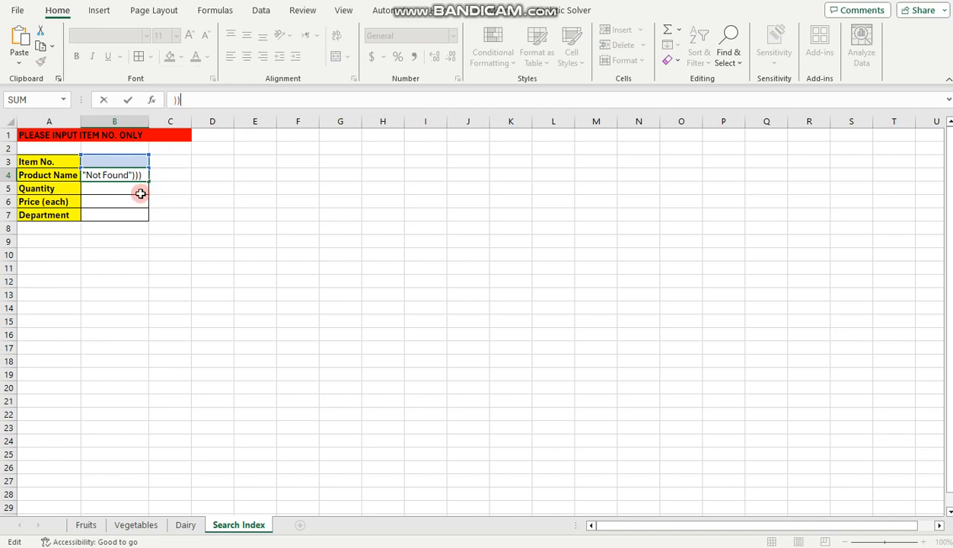
key("Return")
Paste the copied nested IFERROR/VLOOKUP formula into the Quantity cell B5
left_click(206, 99)
right_click(207, 101)
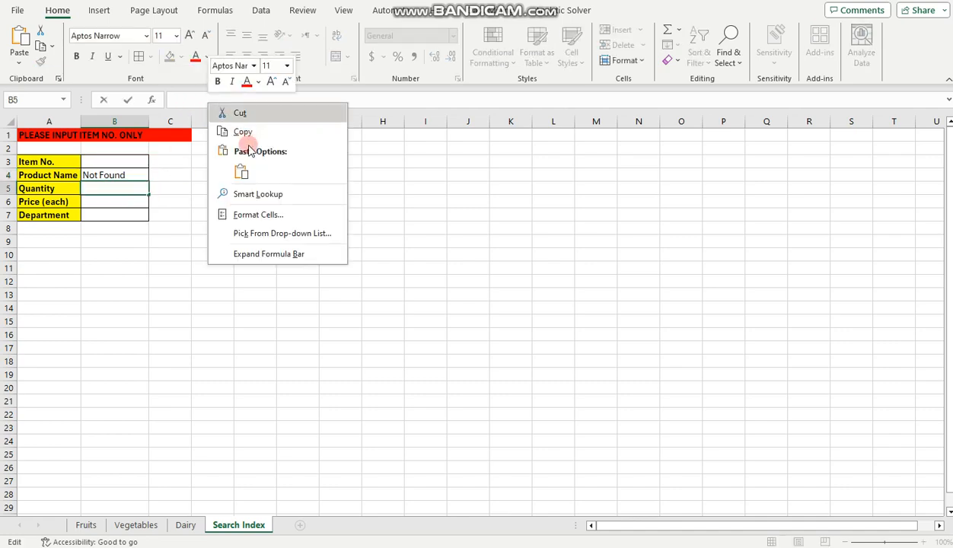
left_click(242, 172)
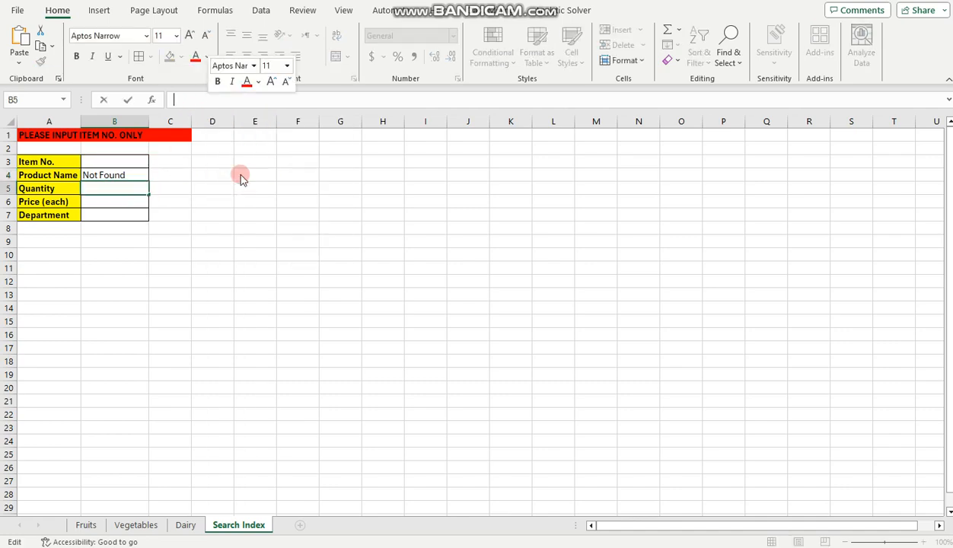
left_click(282, 106)
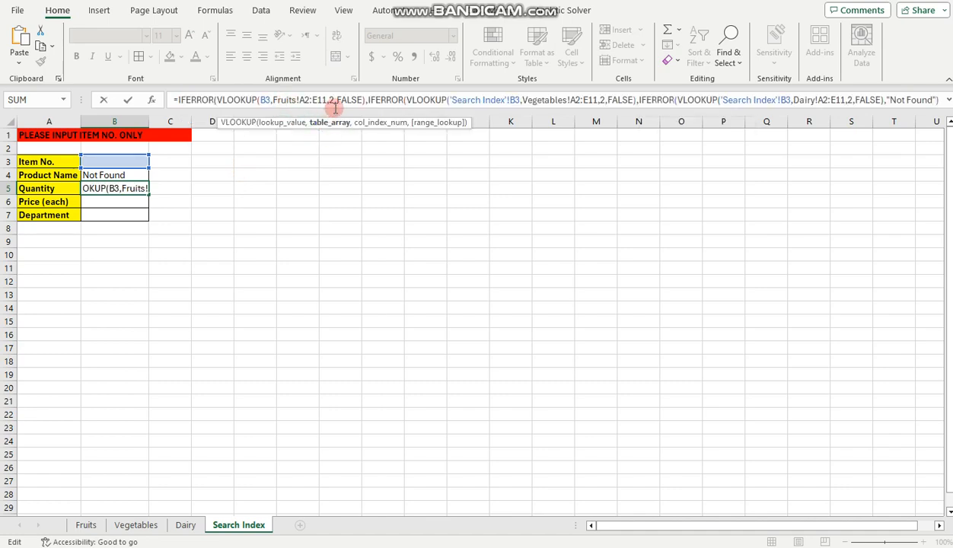
Set the column index to 3 in all three VLOOKUPs of the Quantity formula and commit it in B5
left_click(335, 102)
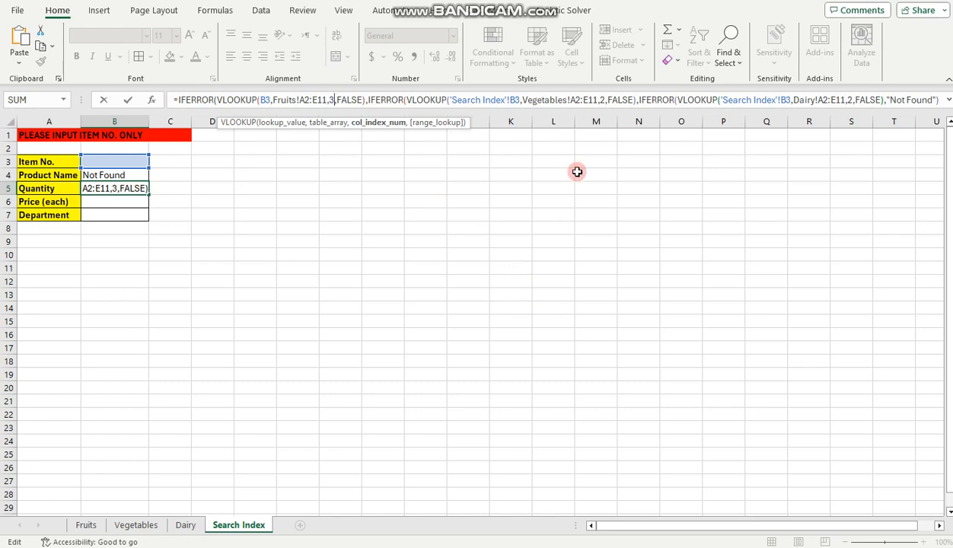
left_click(600, 101)
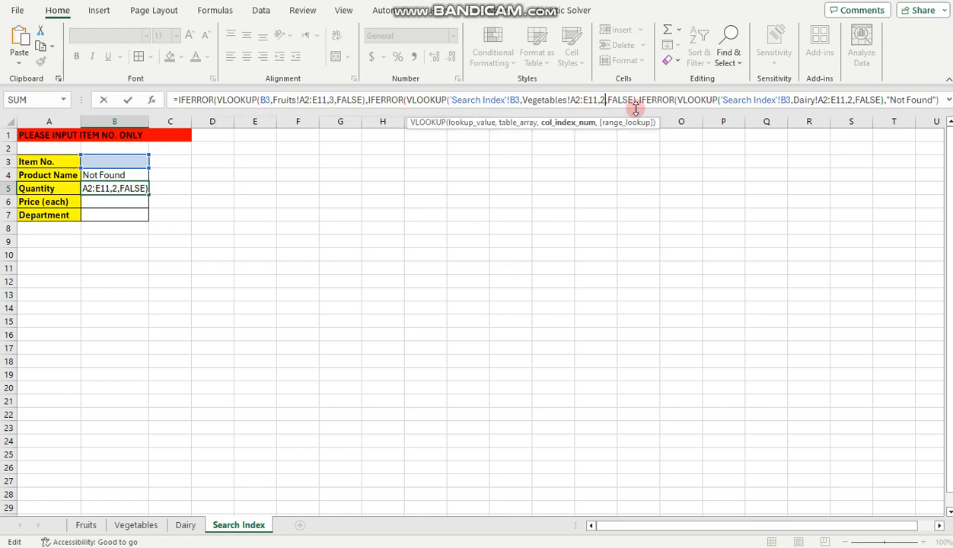
left_click(857, 100)
key("BackSpace")
type("3")
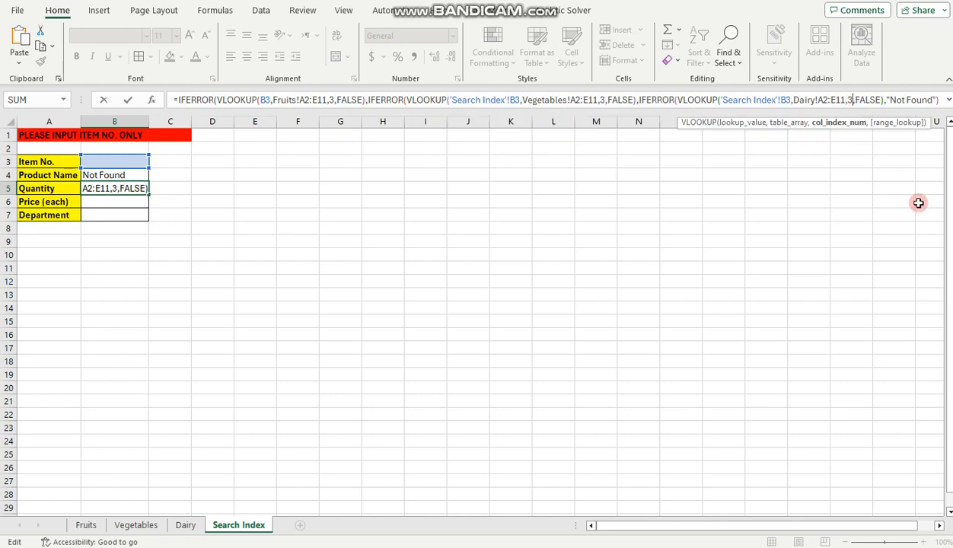
key("Return")
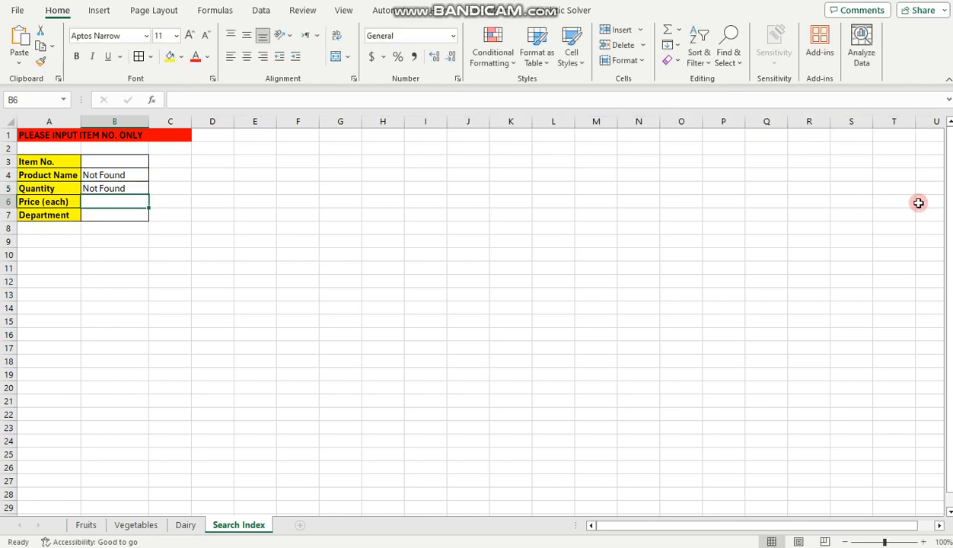
Paste the copied nested IFERROR/VLOOKUP formula into the Price (each) cell B6
left_click(108, 160)
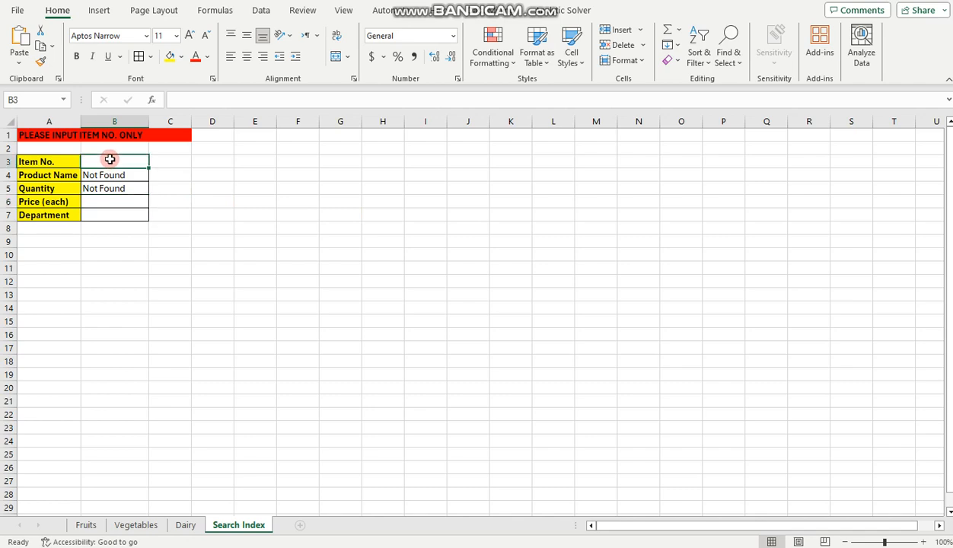
left_click(106, 200)
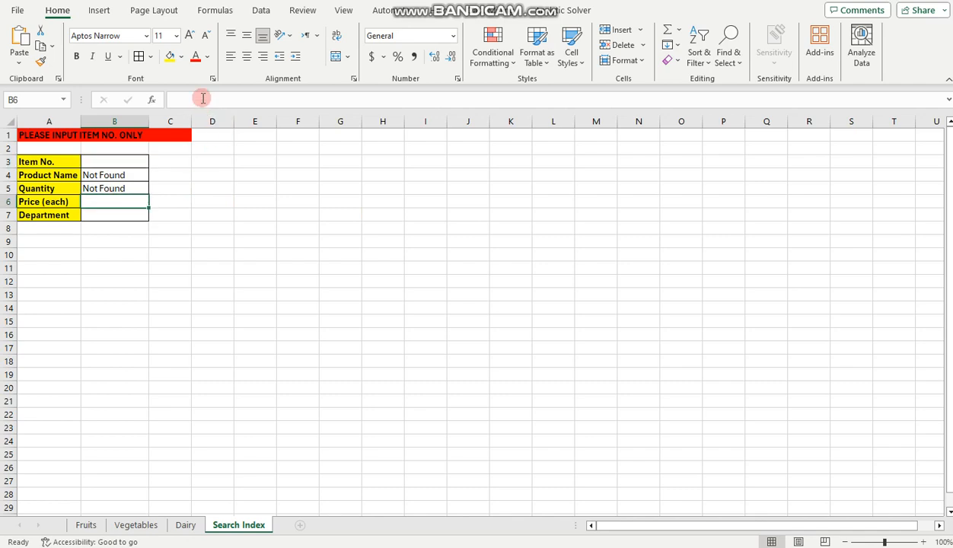
left_click(203, 98)
right_click(203, 99)
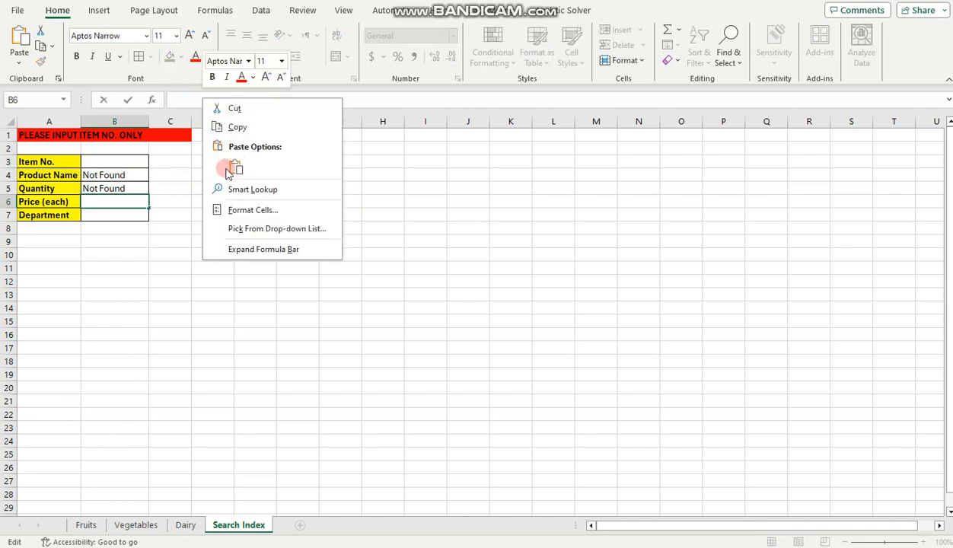
left_click(227, 166)
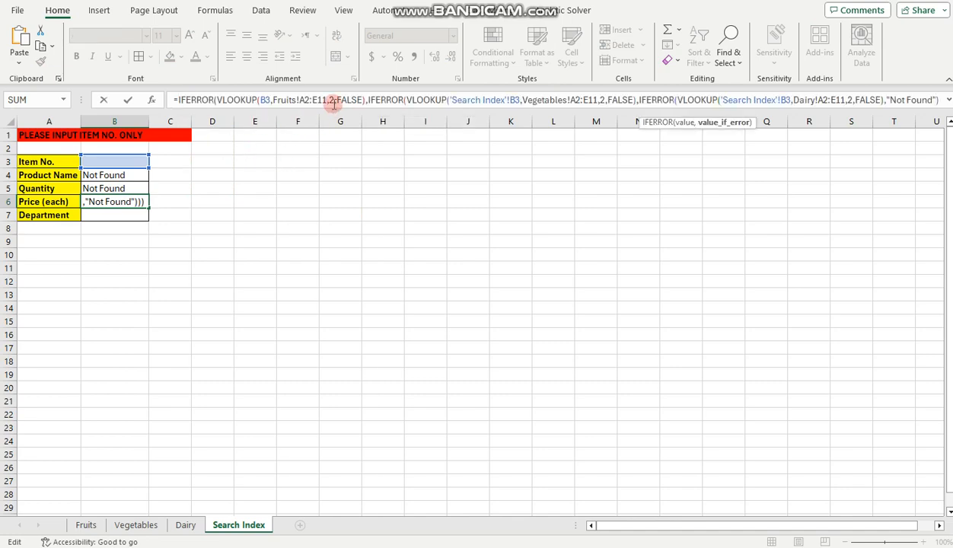
Set the column index to 4 in the Fruits, Vegetables and Dairy VLOOKUPs of the price formula and commit it in B6
left_click(336, 102)
key("BackSpace")
type("4")
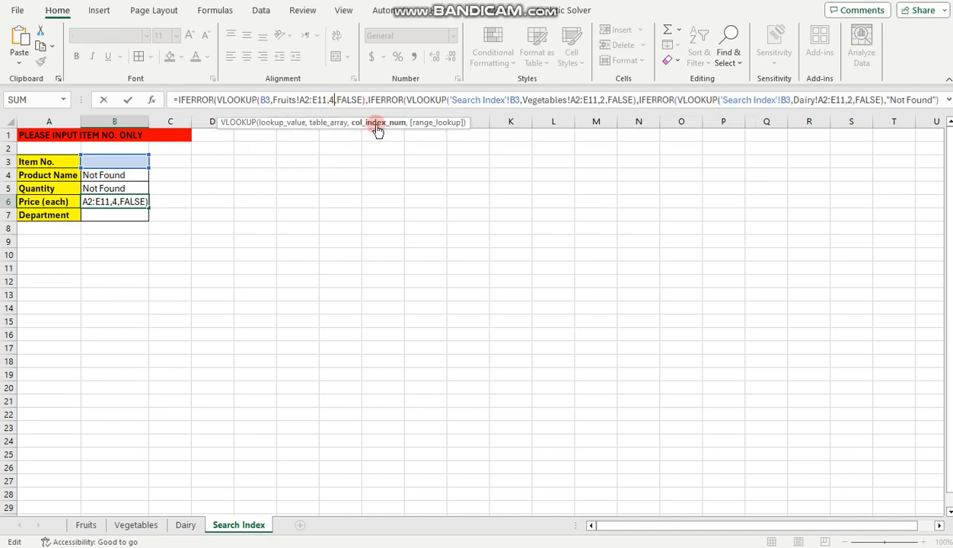
left_click(603, 101)
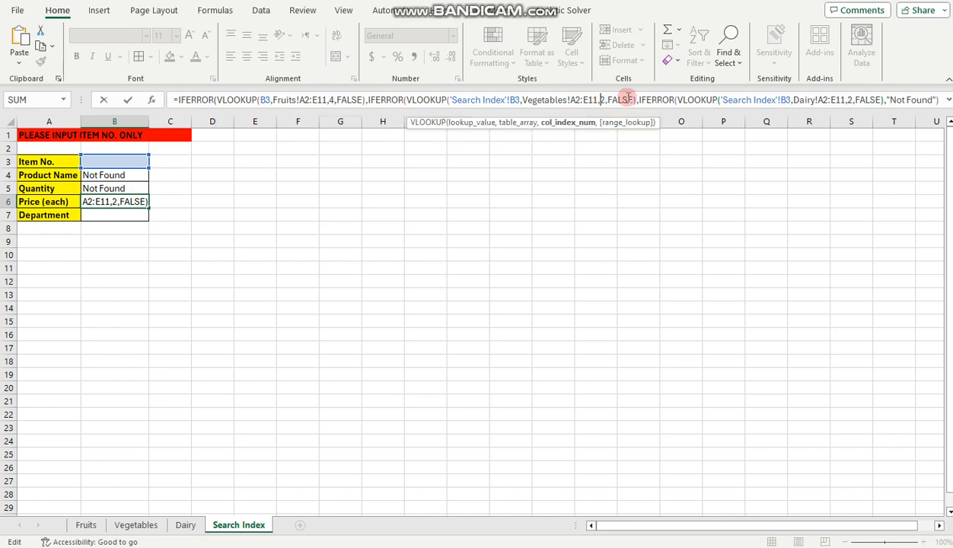
key("BackSpace")
type("4")
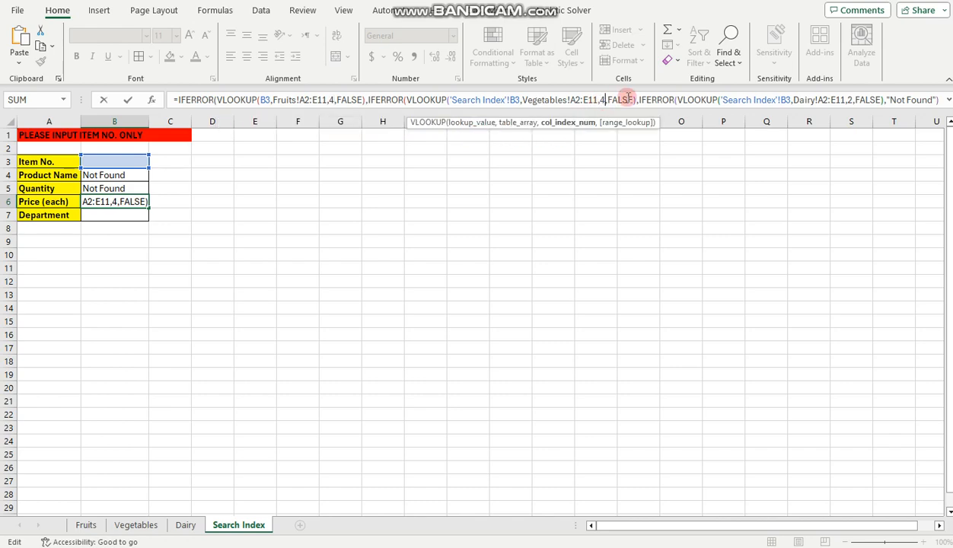
left_click(851, 100)
key("BackSpace")
type("4")
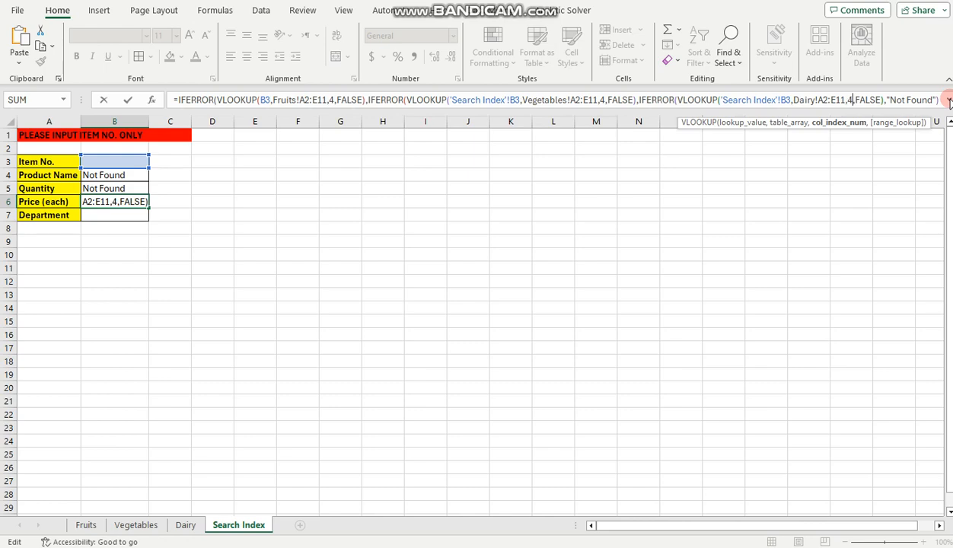
key("Return")
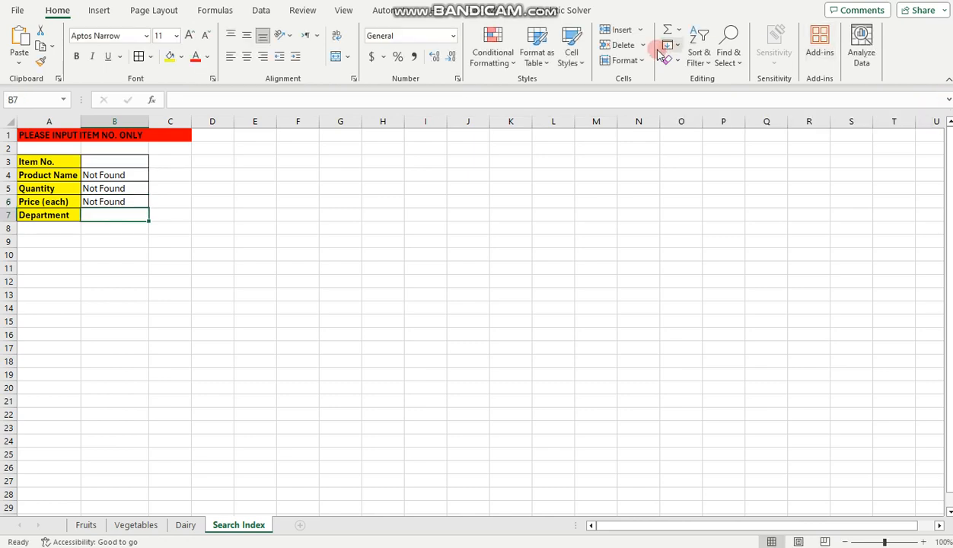
Paste the copied nested IFERROR/VLOOKUP formula into the Department cell B7
left_click(191, 99)
right_click(195, 99)
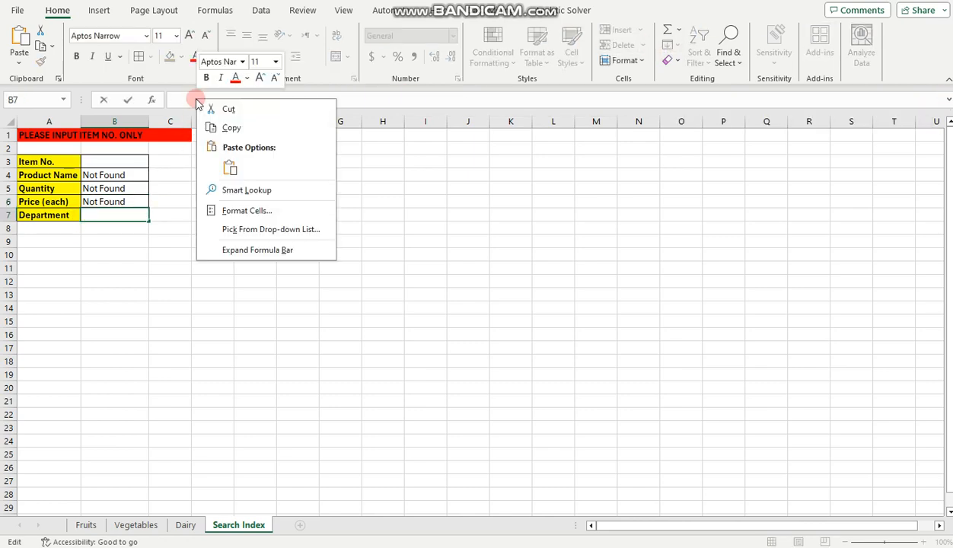
left_click(230, 169)
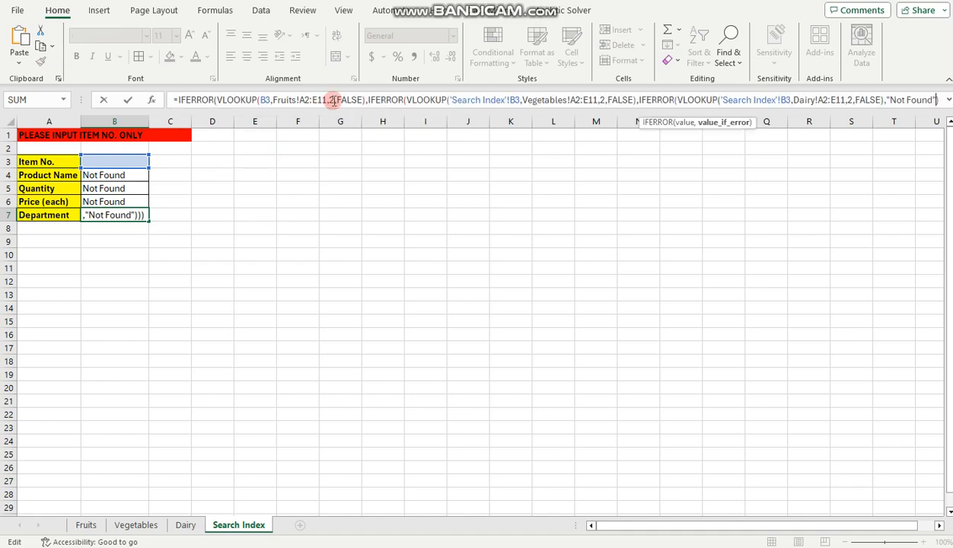
Set the column index to 5 in all three VLOOKUPs of the Department formula and commit it in B7
left_click(333, 99)
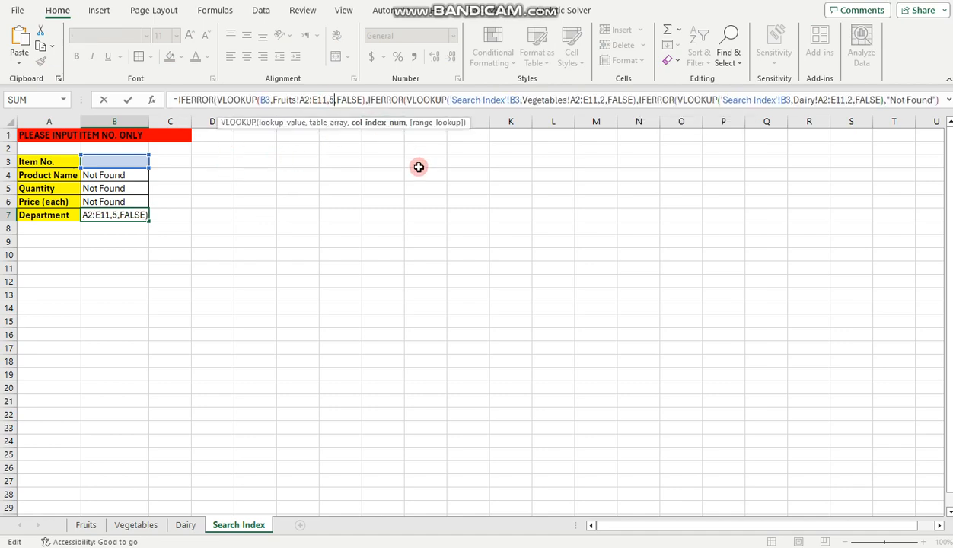
left_click(603, 100)
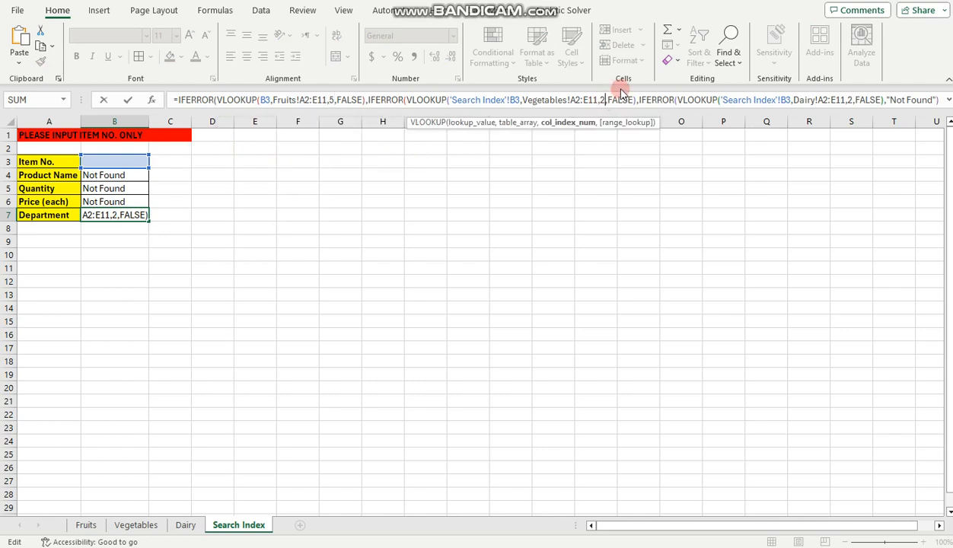
key("BackSpace")
type("5")
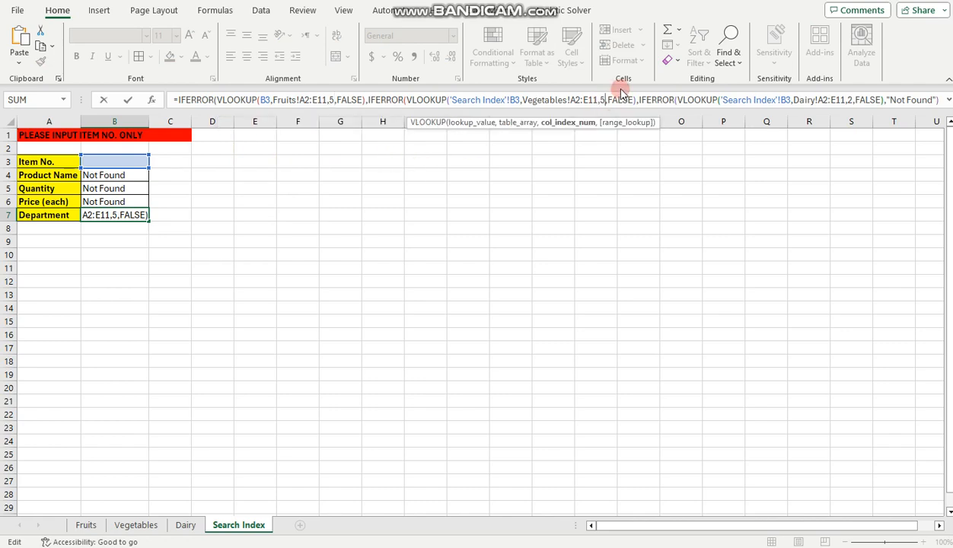
left_click(854, 100)
key("BackSpace")
type("5")
key("Return")
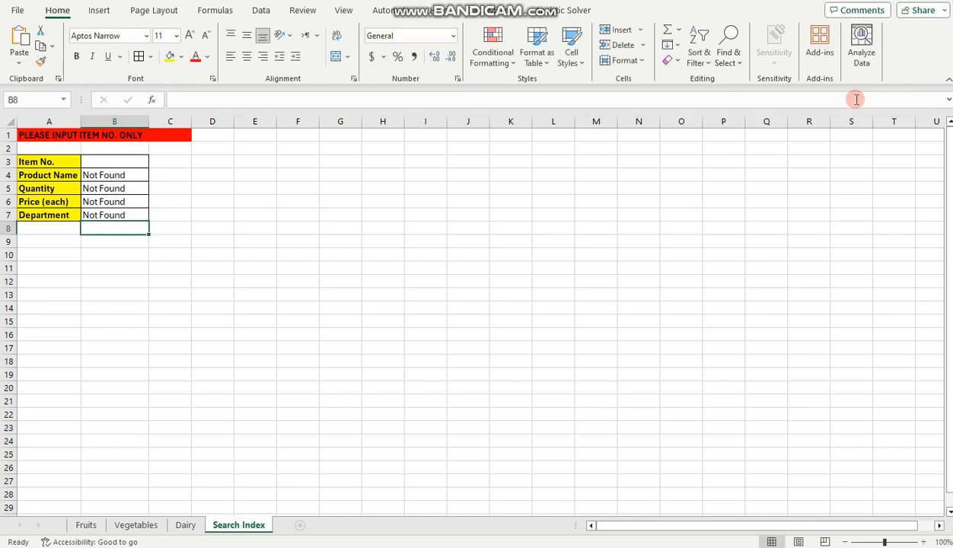
Test the lookup with item number 5 in B3 and check the Quantity, Price (each) and Department cells
left_click(504, 242)
left_click(119, 160)
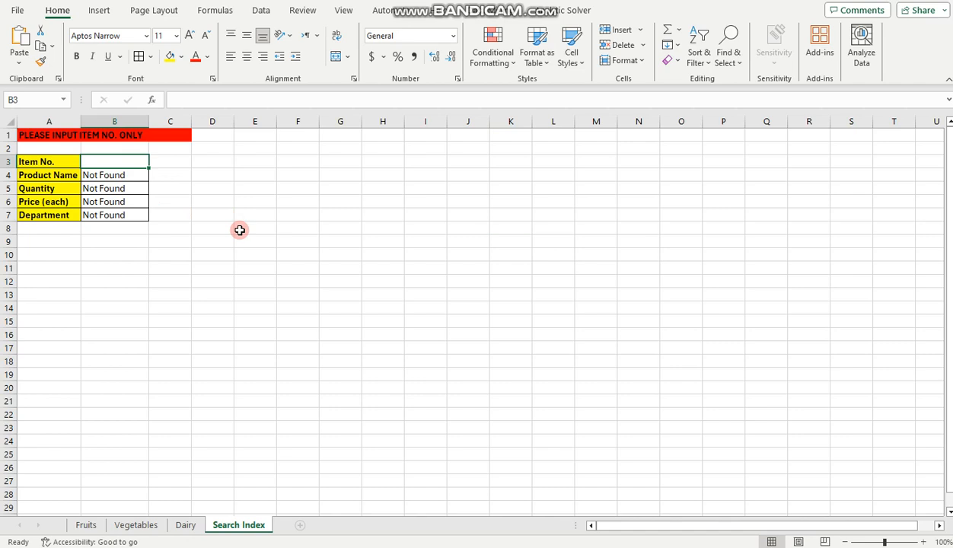
type("5")
key("Return")
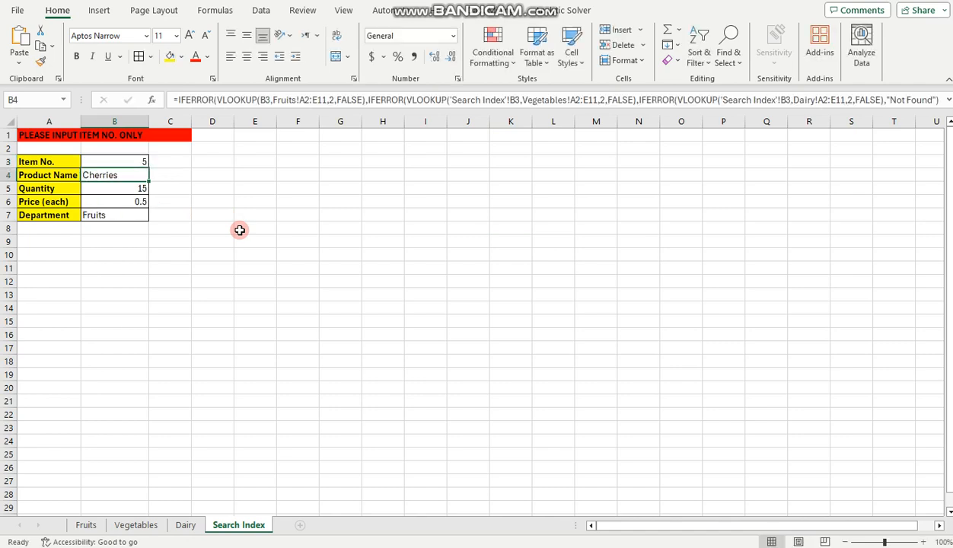
left_click(108, 189)
left_click(107, 201)
left_click(106, 214)
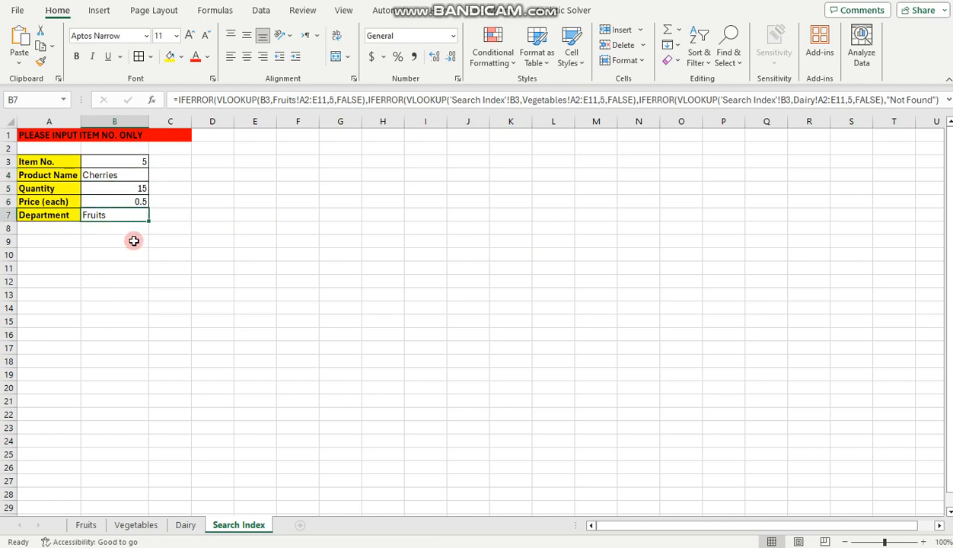
Center the contents of B3:B7 and apply the Currency format to the price in B6
left_click_drag(107, 161, 107, 217)
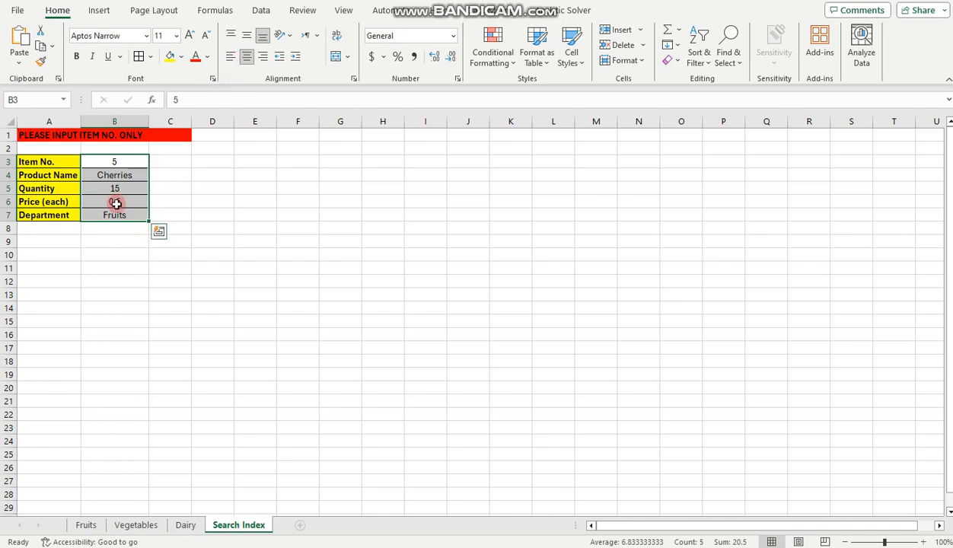
left_click(114, 202)
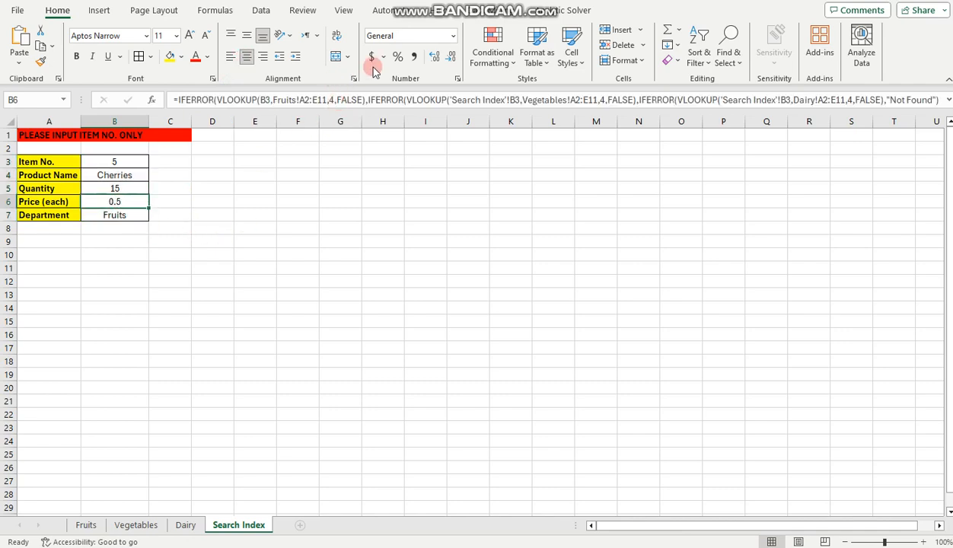
left_click(453, 36)
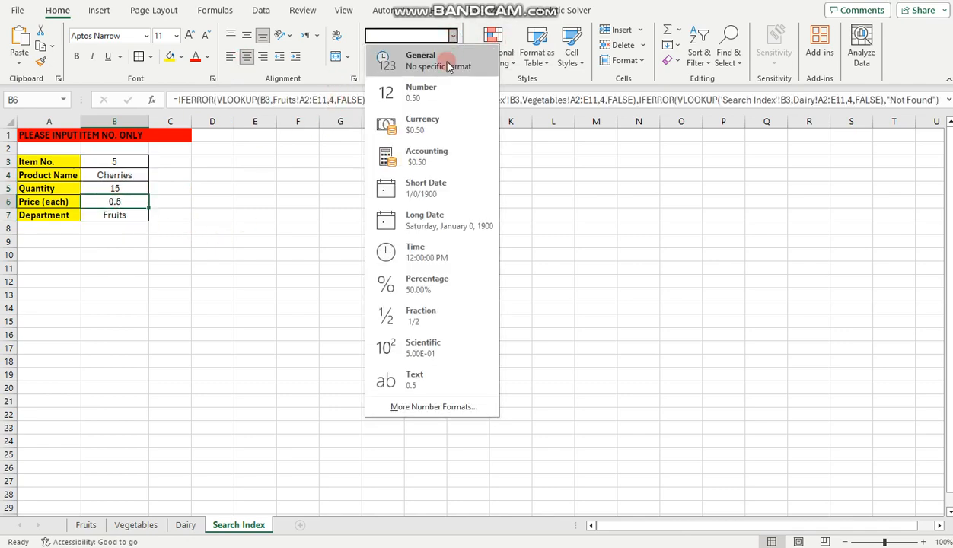
left_click(428, 124)
left_click(300, 200)
Test the lookup with item number 26 in B3 and go through the returned product details
left_click(104, 160)
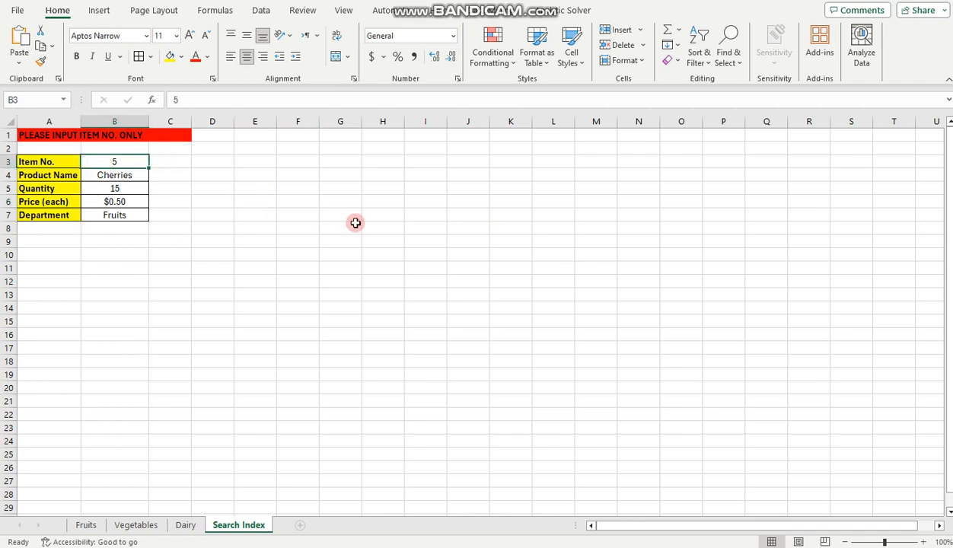
type("26")
key("Return")
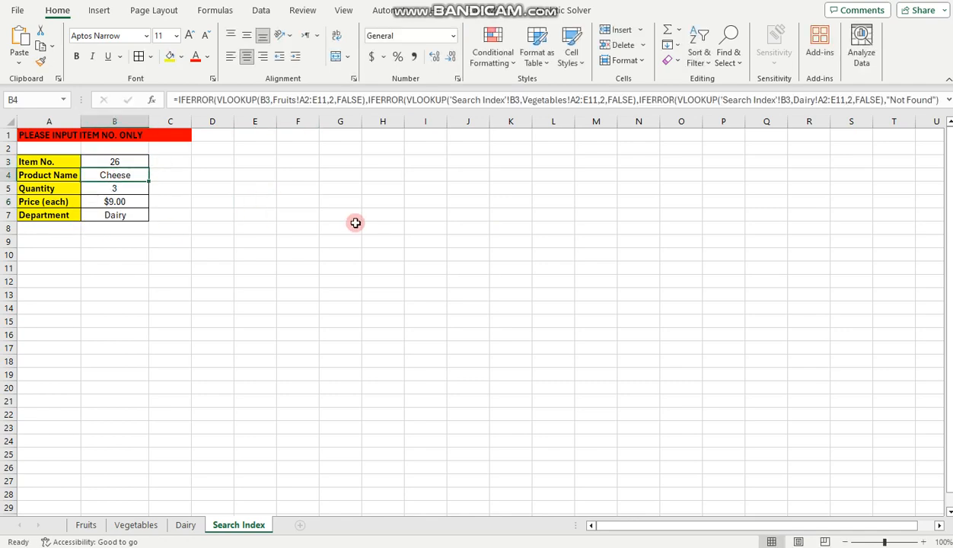
key("Down")
key("Down")
key("Down")
key("Up")
key("Up")
key("Up")
key("Down")
key("Up")
key("Up")
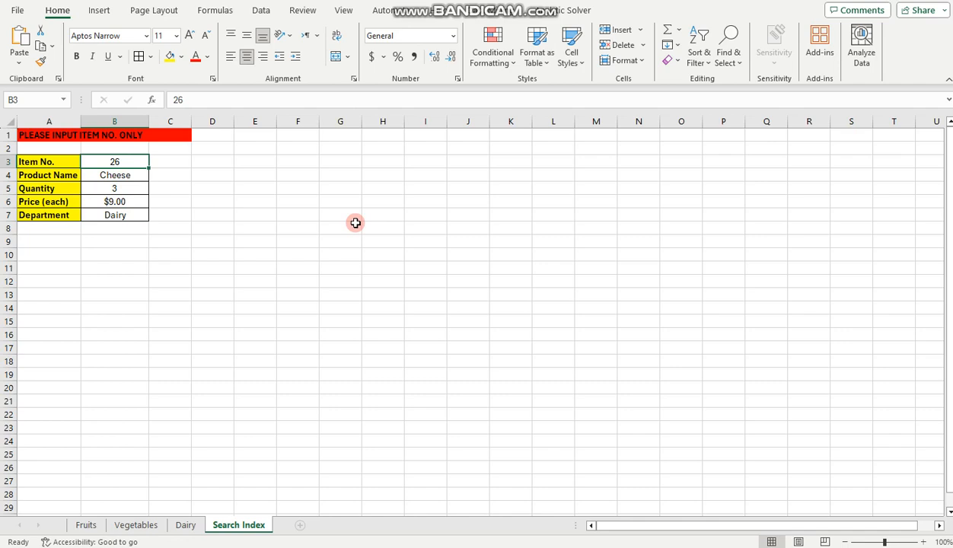
Enter item number 31 in B3 and check each lookup cell for how it handles that number
type("31")
key("Return")
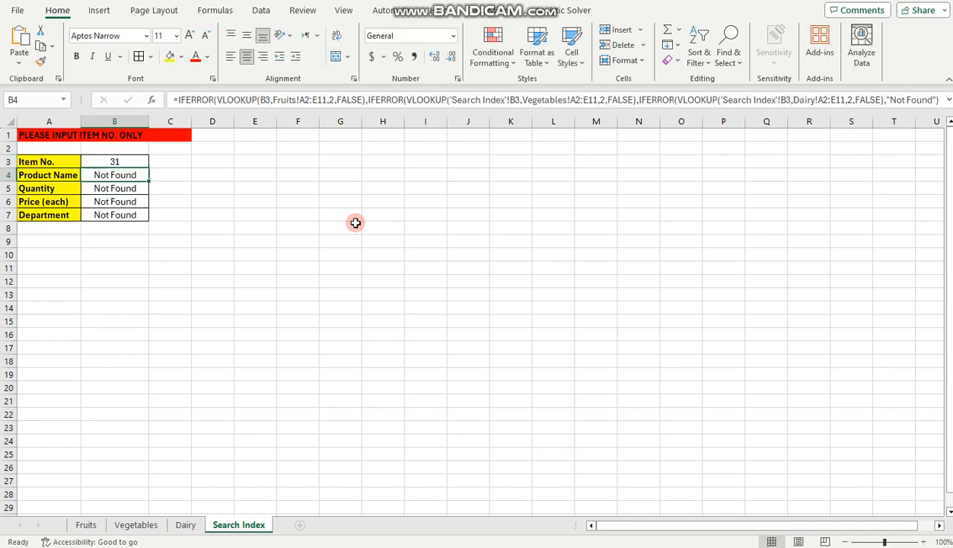
key("Down")
key("Down")
key("Down")
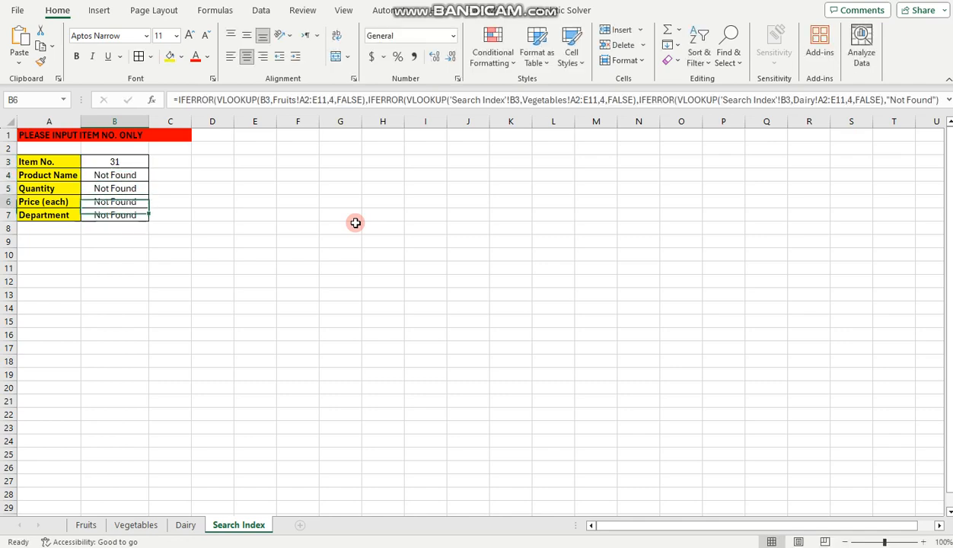
key("Up")
key("Up")
key("Up")
key("Up")
key("Down")
key("Down")
key("Down")
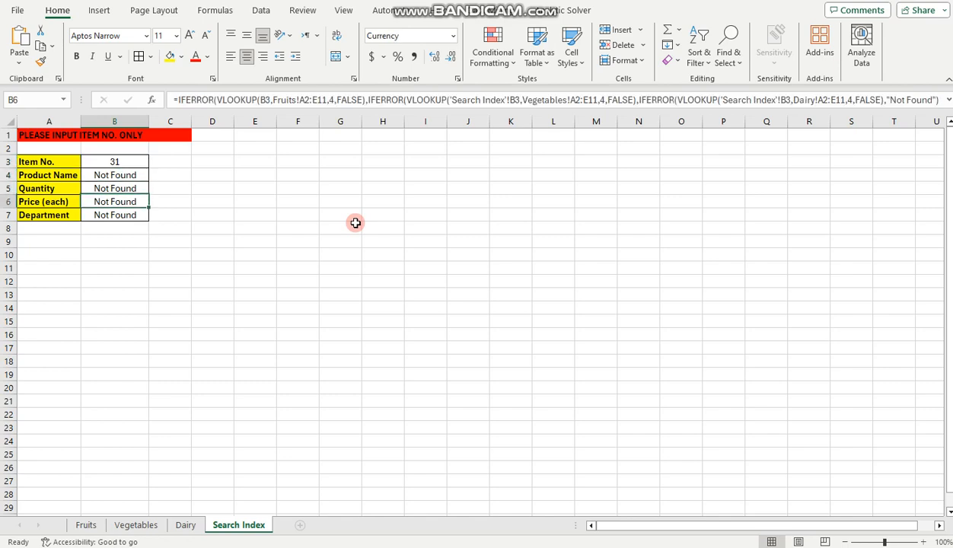